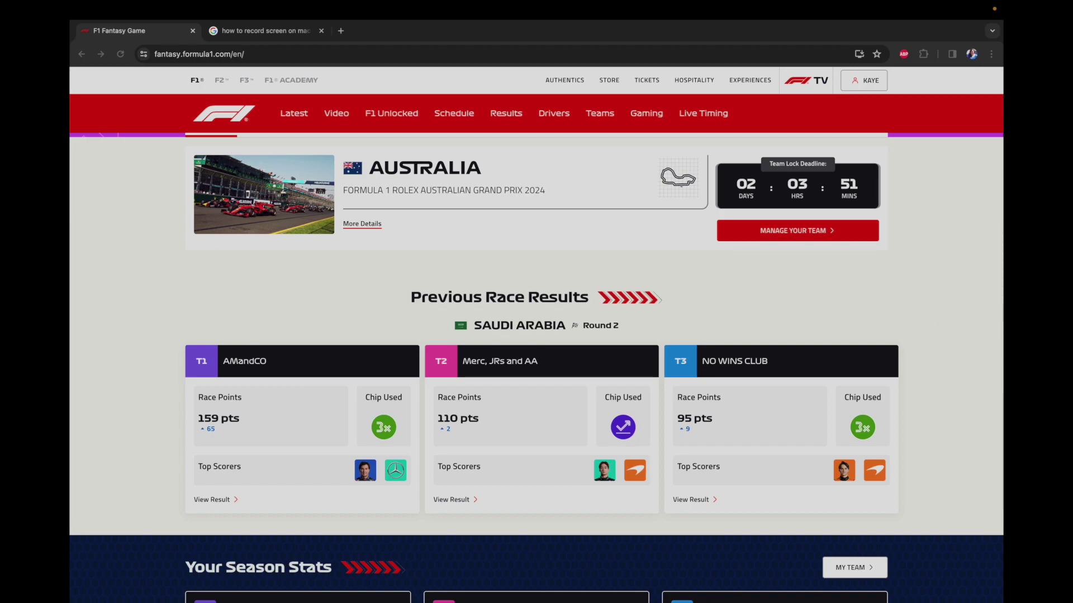
Close the browser tab holding the screen-recording search, leaving only the F1 Fantasy page open
{"action": "scroll", "coordinate": [948, 314], "scroll_direction": "up", "scroll_amount": 3}
{"action": "scroll", "coordinate": [948, 315], "scroll_direction": "up", "scroll_amount": 1}
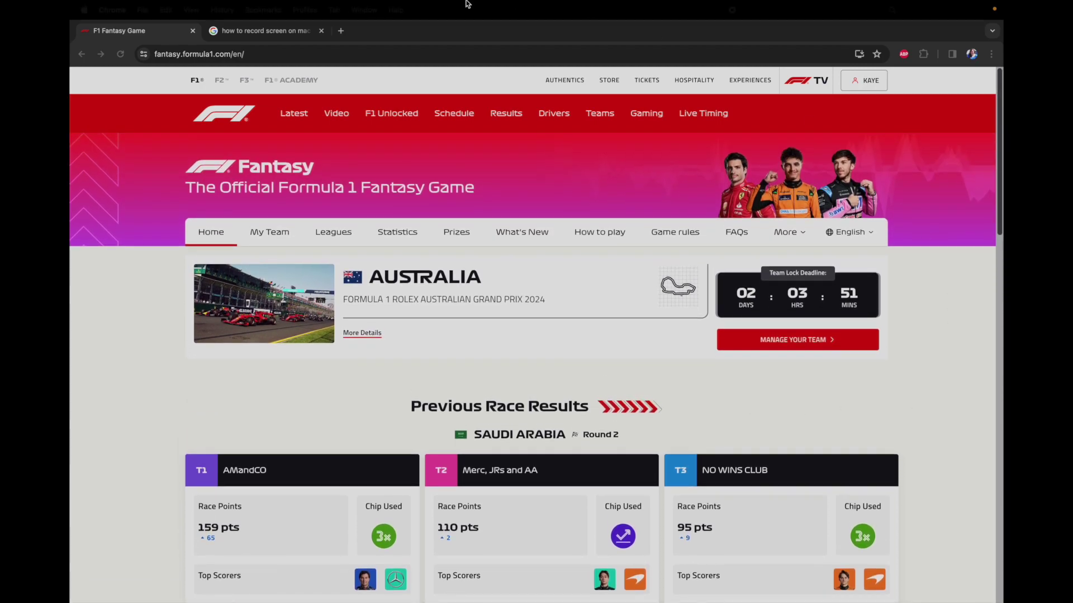
{"action": "left_click", "coordinate": [321, 31]}
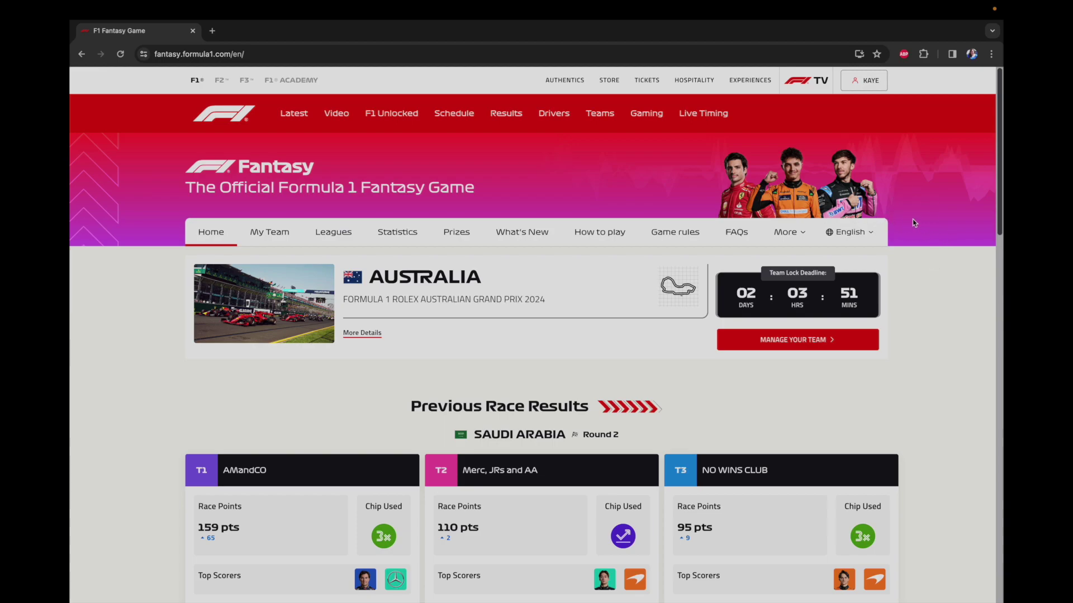
Go to the Formula 1 homepage and open the Fantasy game from its gaming offerings
{"action": "left_click", "coordinate": [214, 119]}
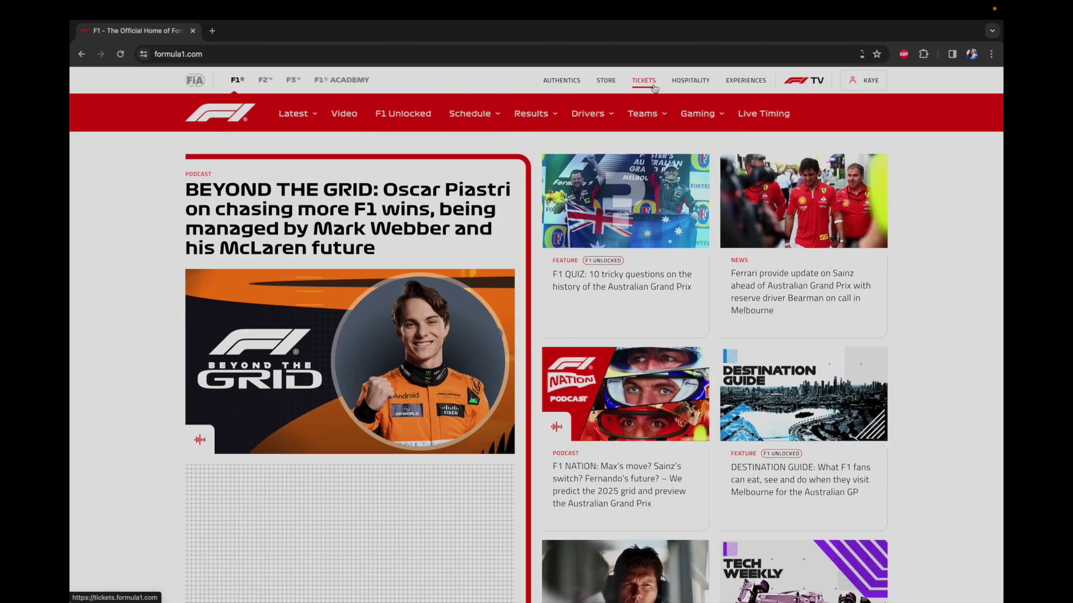
{"action": "mouse_move", "coordinate": [692, 109]}
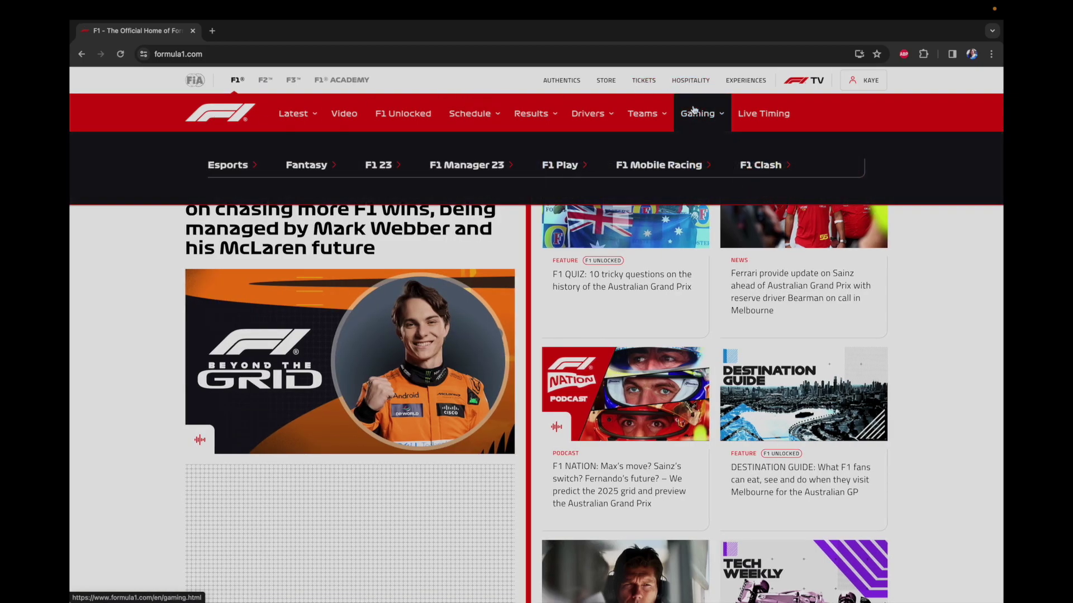
{"action": "left_click", "coordinate": [311, 165]}
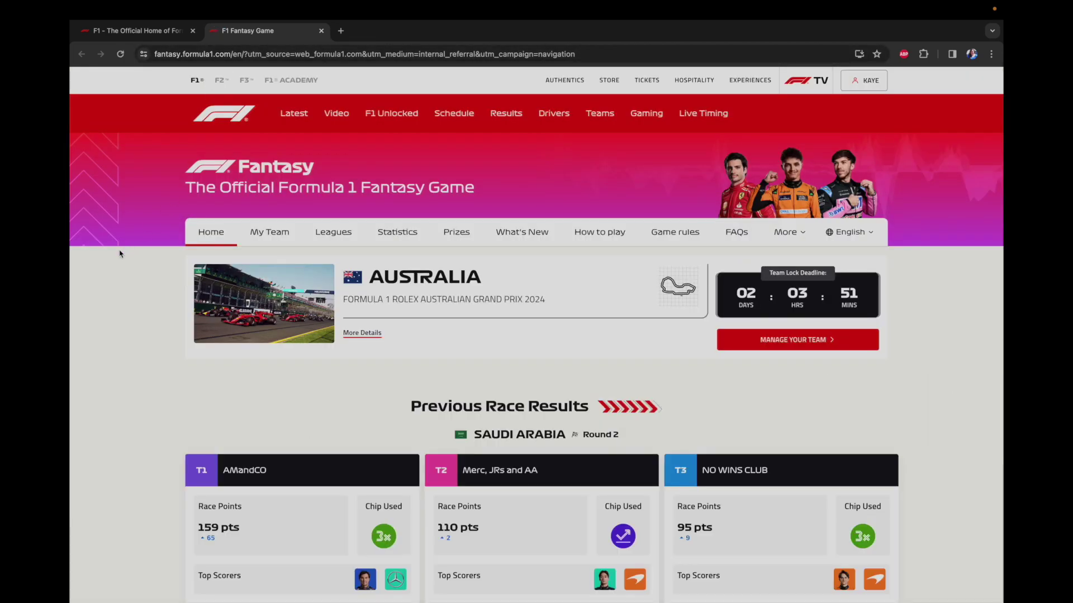
Review the Australia race deadline and previous race results, and open team management to view the three teams
{"action": "scroll", "coordinate": [114, 266], "scroll_direction": "down", "scroll_amount": 2}
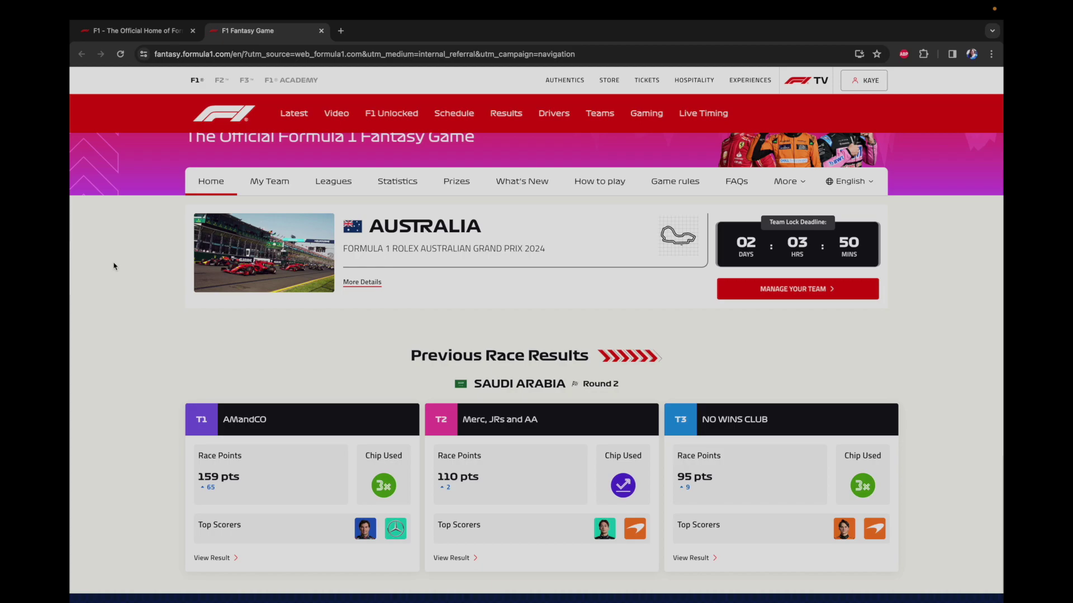
{"action": "scroll", "coordinate": [112, 288], "scroll_direction": "down", "scroll_amount": 2}
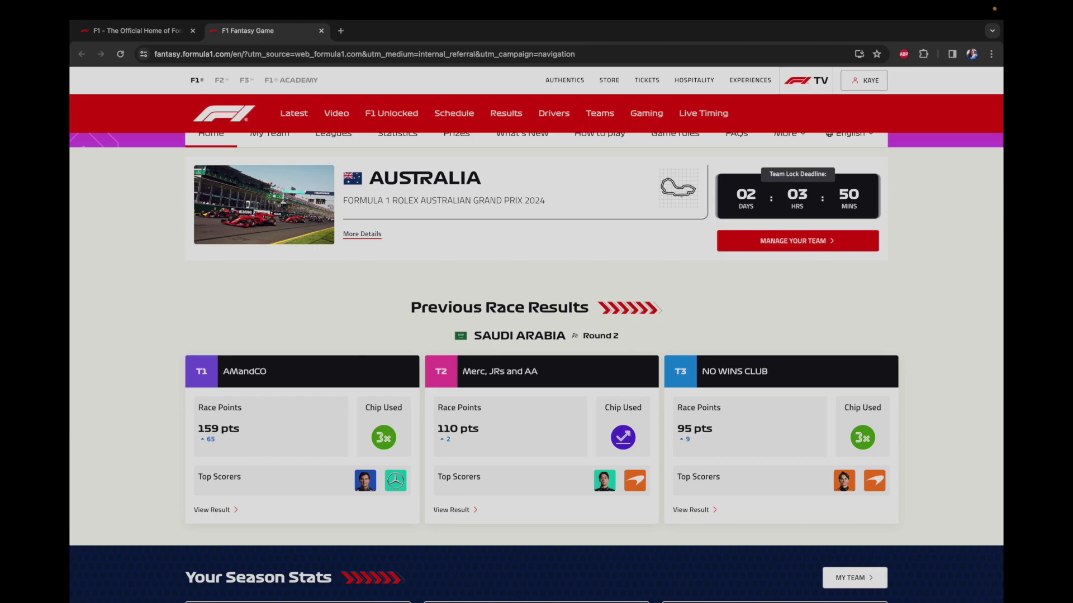
{"action": "scroll", "coordinate": [112, 289], "scroll_direction": "up", "scroll_amount": 2}
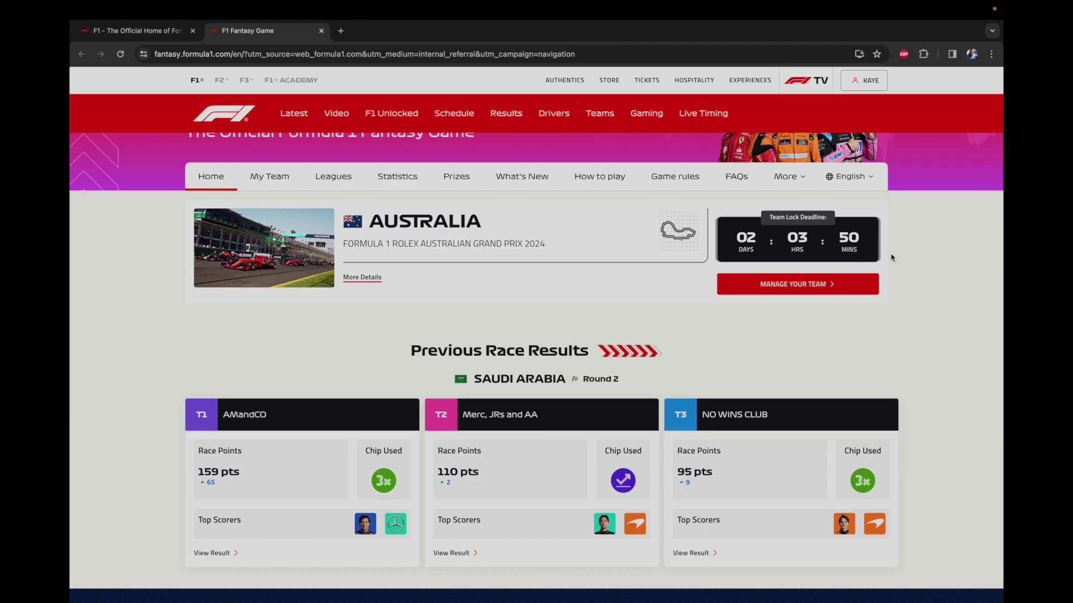
{"action": "left_click", "coordinate": [795, 286]}
{"action": "scroll", "coordinate": [886, 302], "scroll_direction": "down", "scroll_amount": 2}
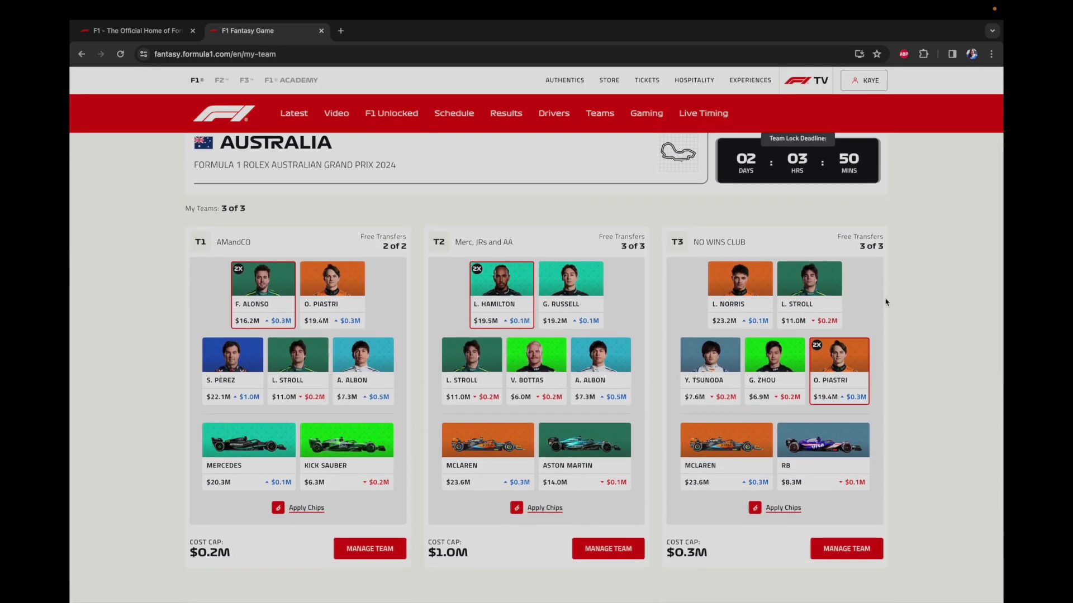
Open the leaderboard of the KD & Co Friends league from the classic private leagues
{"action": "scroll", "coordinate": [885, 302], "scroll_direction": "up", "scroll_amount": 3}
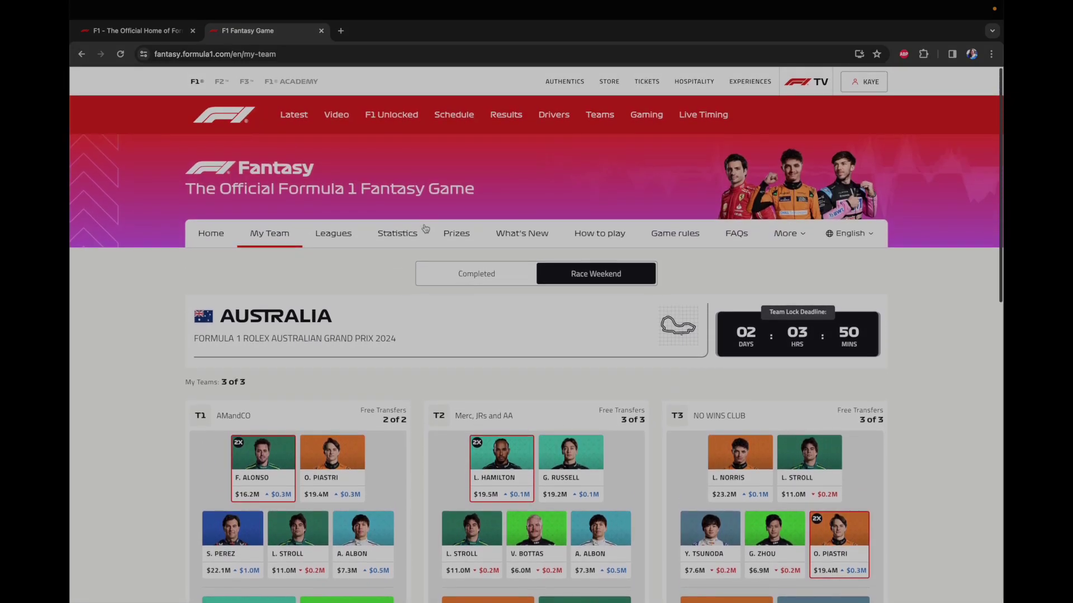
{"action": "left_click", "coordinate": [328, 233]}
{"action": "scroll", "coordinate": [327, 234], "scroll_direction": "down", "scroll_amount": 1}
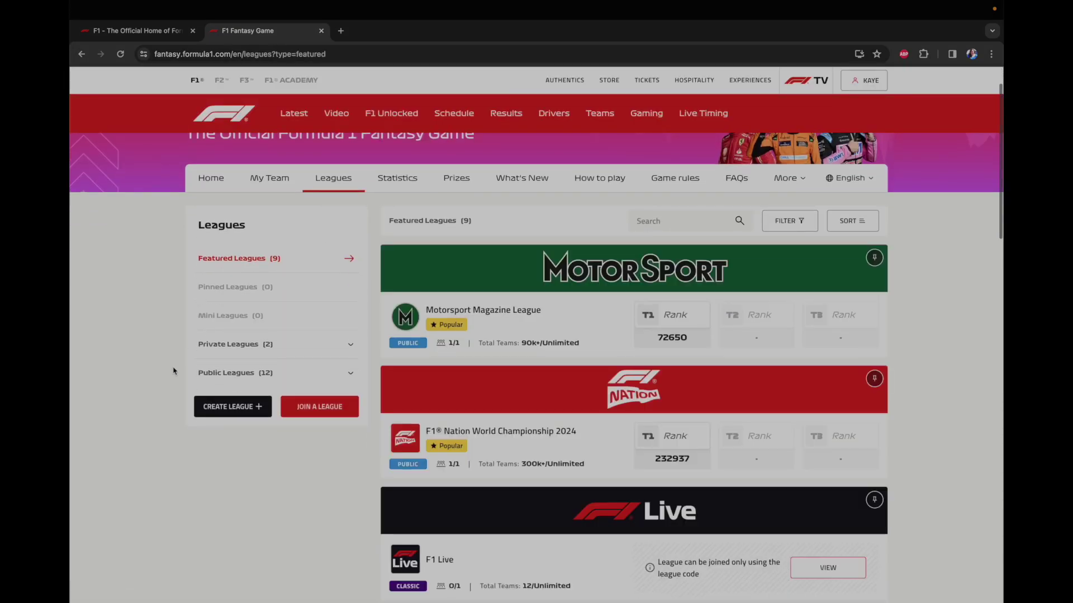
{"action": "left_click", "coordinate": [270, 350]}
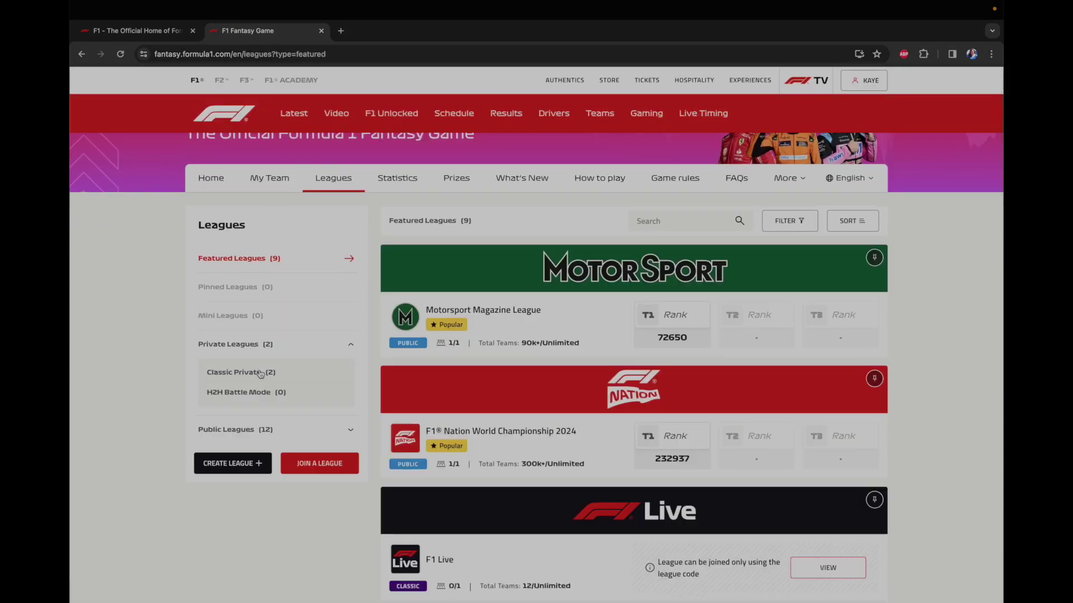
{"action": "left_click", "coordinate": [251, 376]}
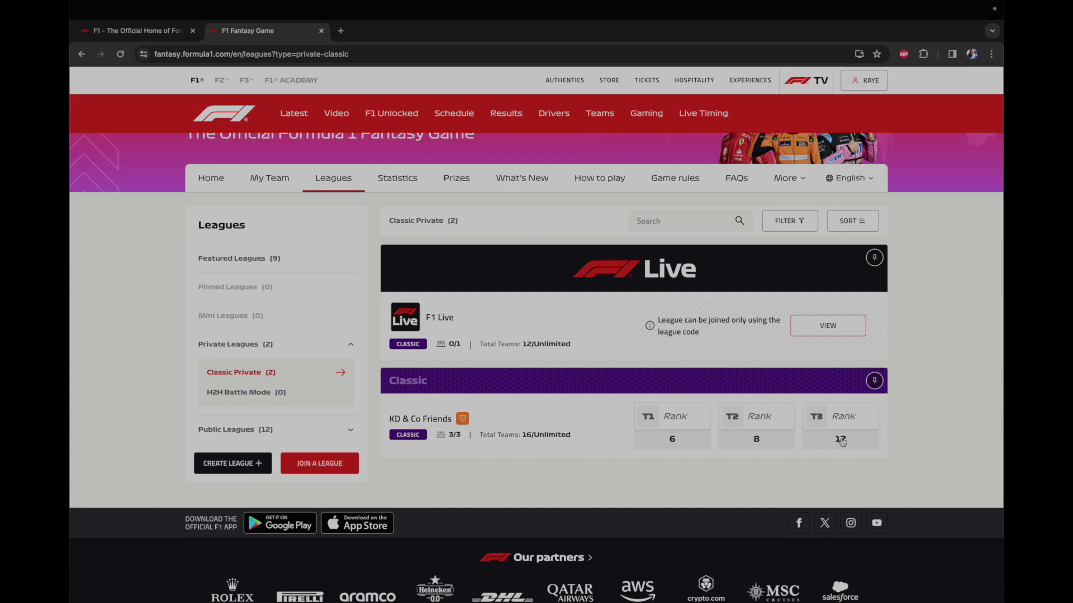
{"action": "left_click", "coordinate": [438, 420]}
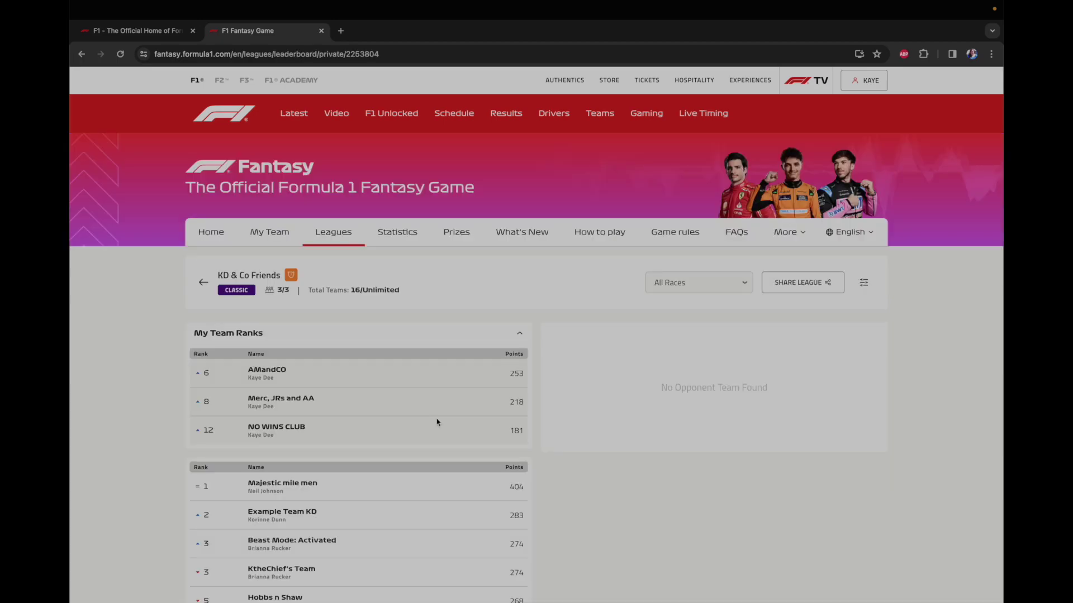
View the Round 2 line-ups of Example Team KD and Majestic mile men in the league leaderboard
{"action": "left_click", "coordinate": [284, 514]}
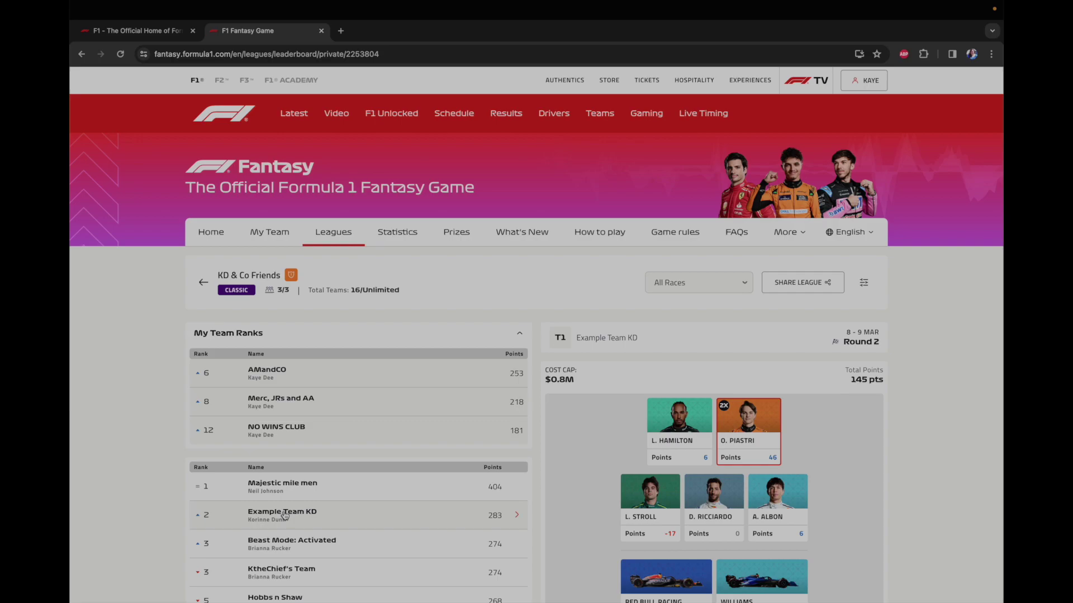
{"action": "left_click", "coordinate": [297, 485]}
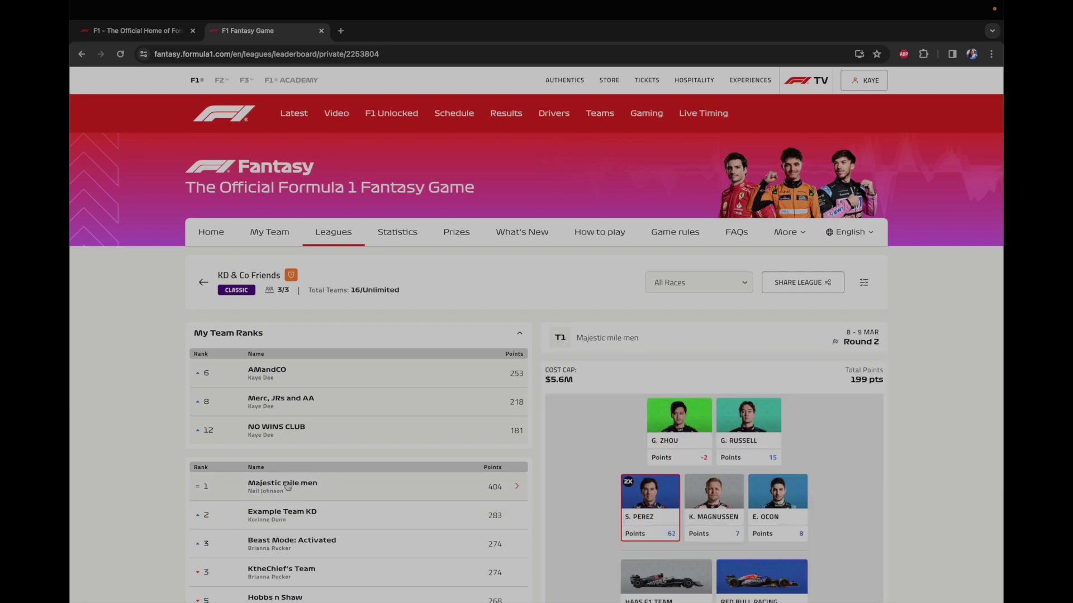
{"action": "scroll", "coordinate": [174, 493], "scroll_direction": "down", "scroll_amount": 2}
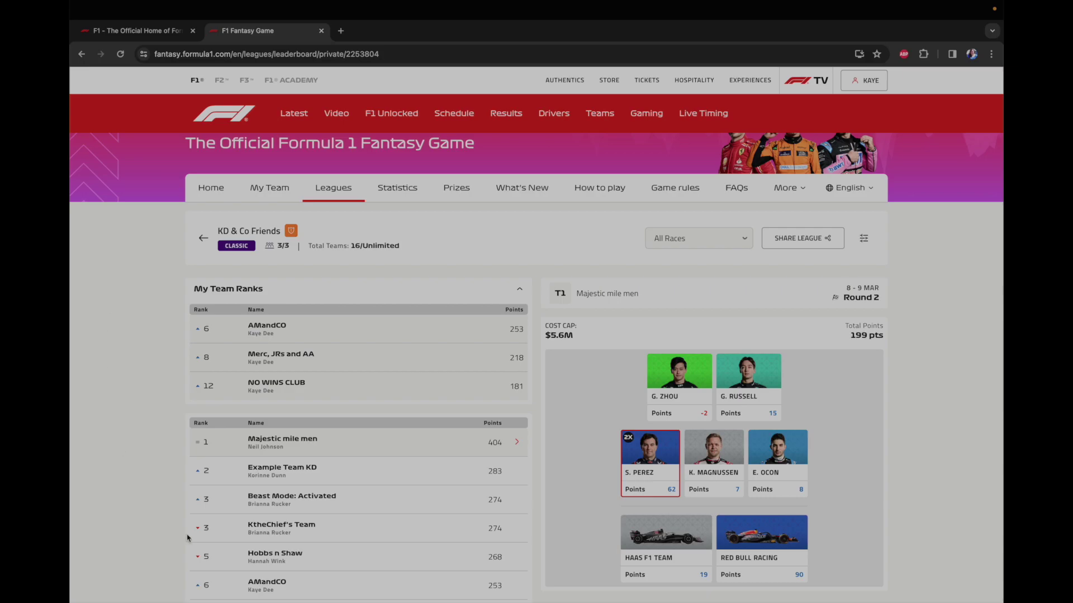
Return to the Fantasy home page and open team T1, AMandCO, for editing ahead of the Australian Grand Prix
{"action": "left_click", "coordinate": [274, 193]}
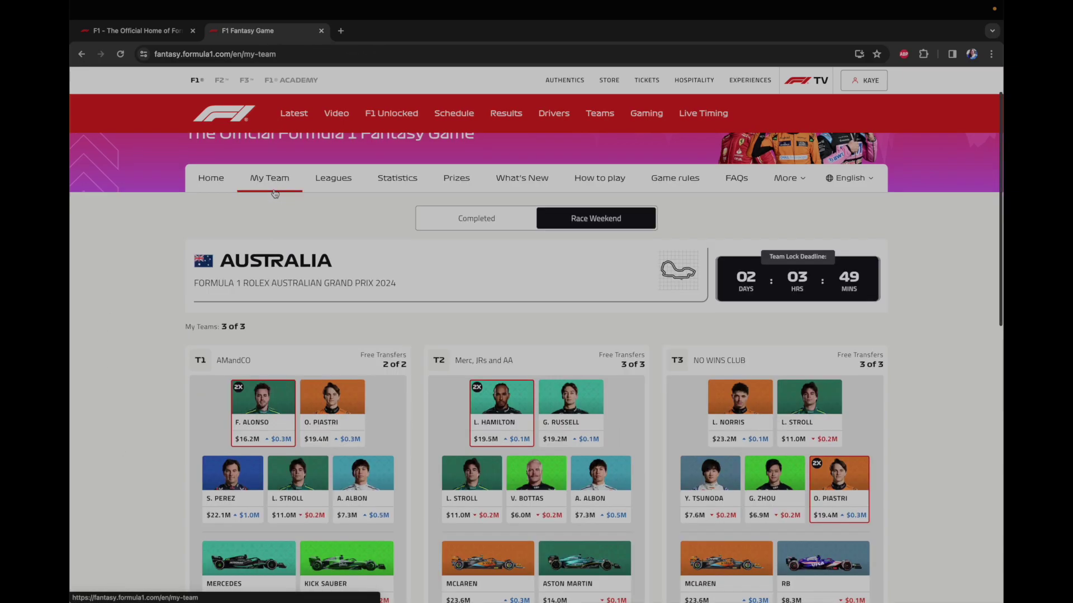
{"action": "left_click", "coordinate": [213, 190]}
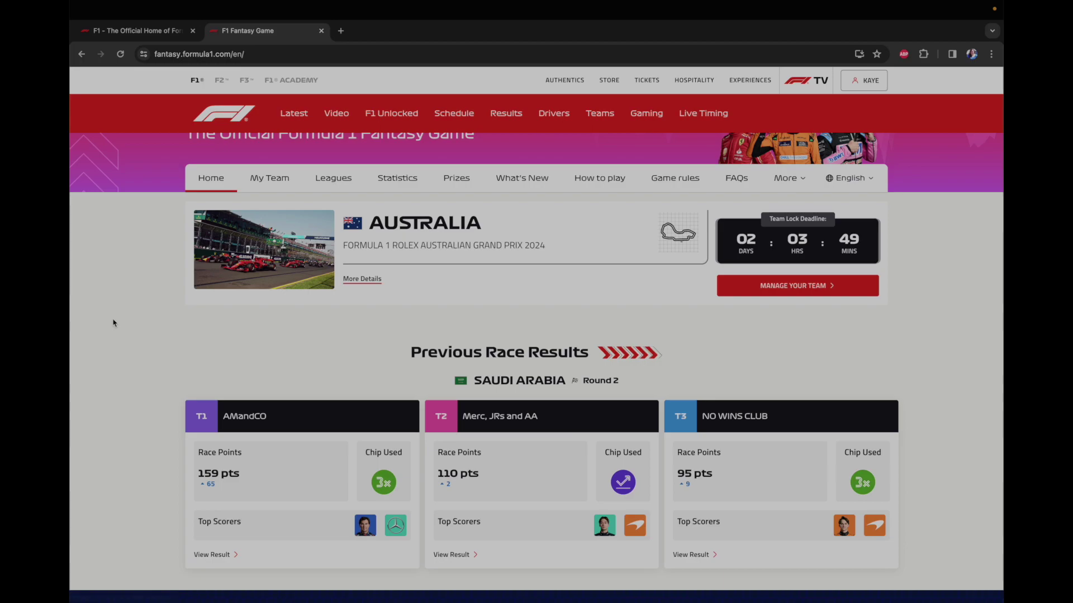
{"action": "left_click", "coordinate": [792, 286]}
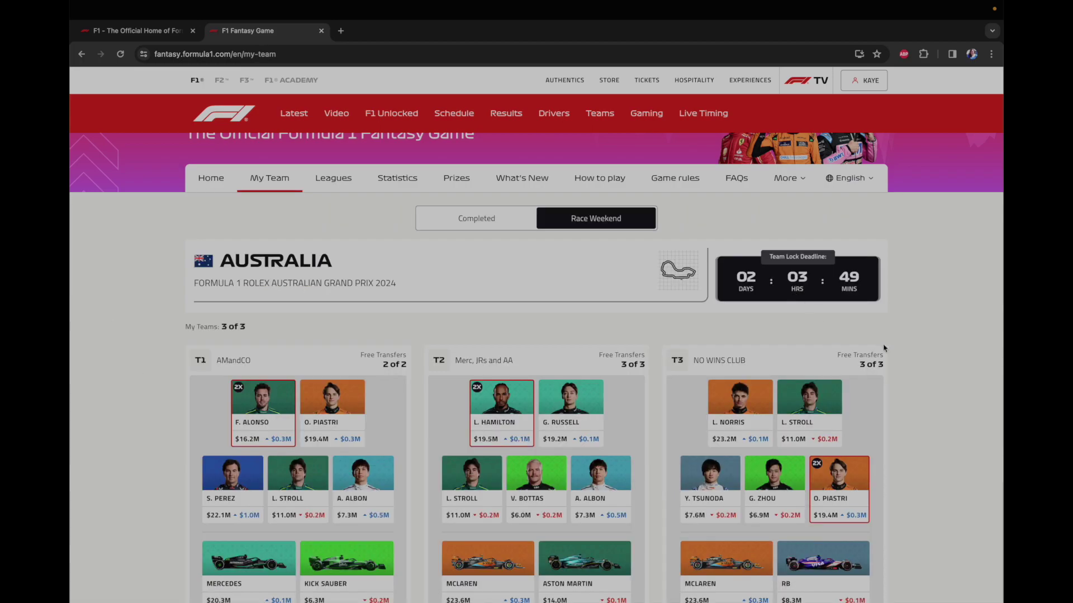
{"action": "scroll", "coordinate": [936, 358], "scroll_direction": "down", "scroll_amount": 3}
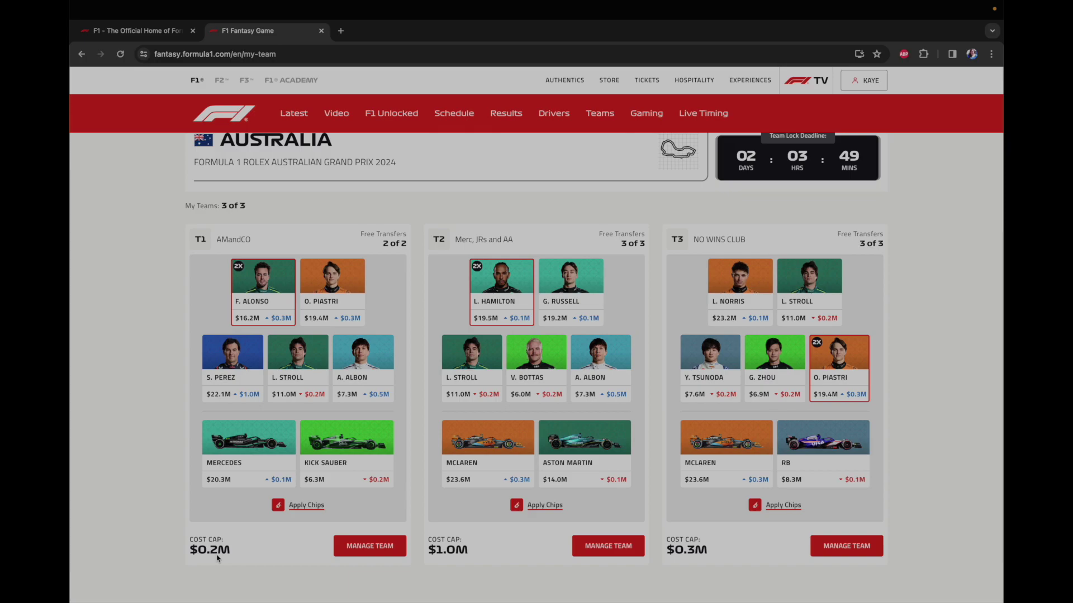
{"action": "left_click", "coordinate": [370, 546]}
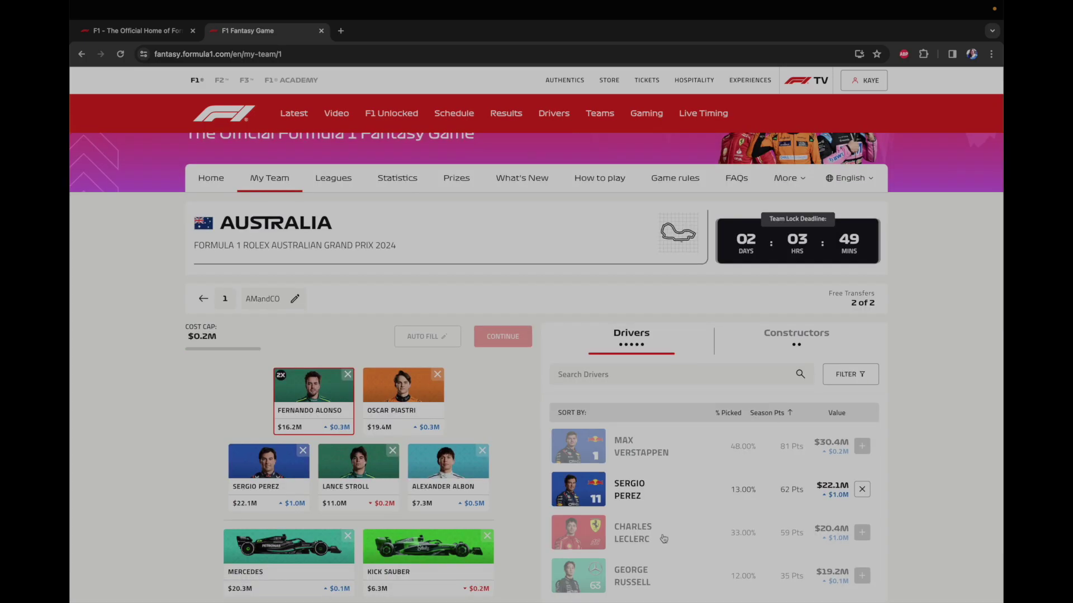
Examine the available drivers and constructors with their picked percentages, season points and values
{"action": "scroll", "coordinate": [953, 475], "scroll_direction": "down", "scroll_amount": 1}
{"action": "scroll", "coordinate": [952, 477], "scroll_direction": "down", "scroll_amount": 1}
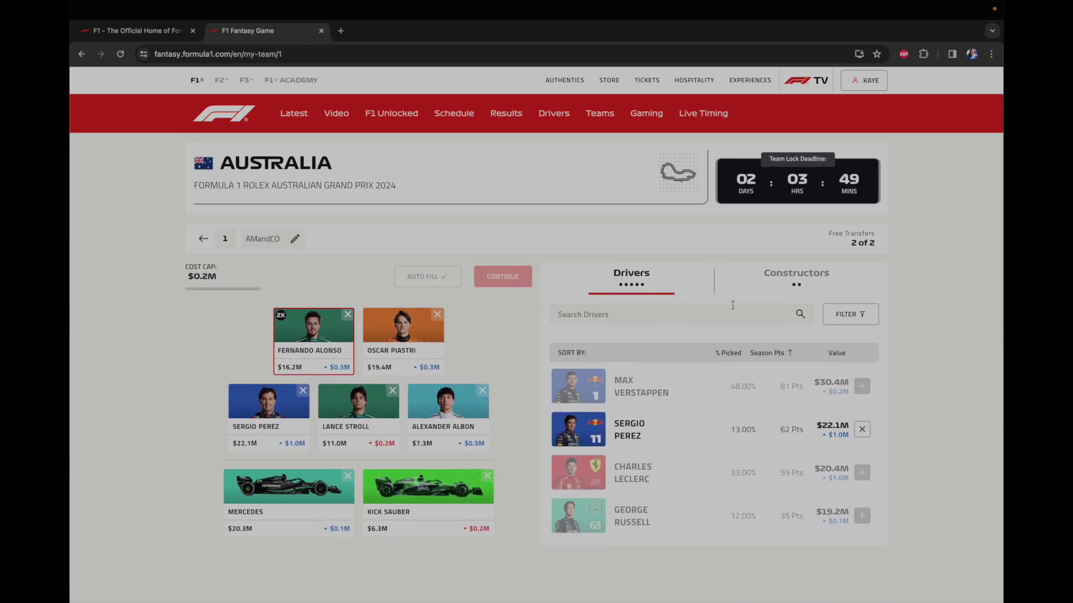
{"action": "left_click", "coordinate": [796, 277]}
{"action": "scroll", "coordinate": [738, 466], "scroll_direction": "down", "scroll_amount": 5}
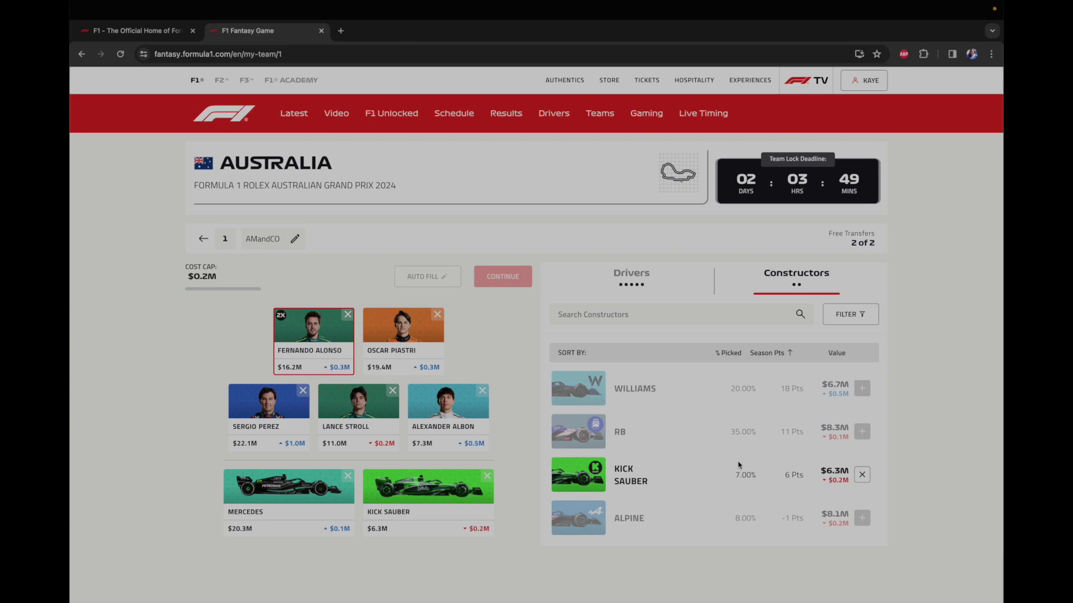
{"action": "left_click", "coordinate": [631, 277]}
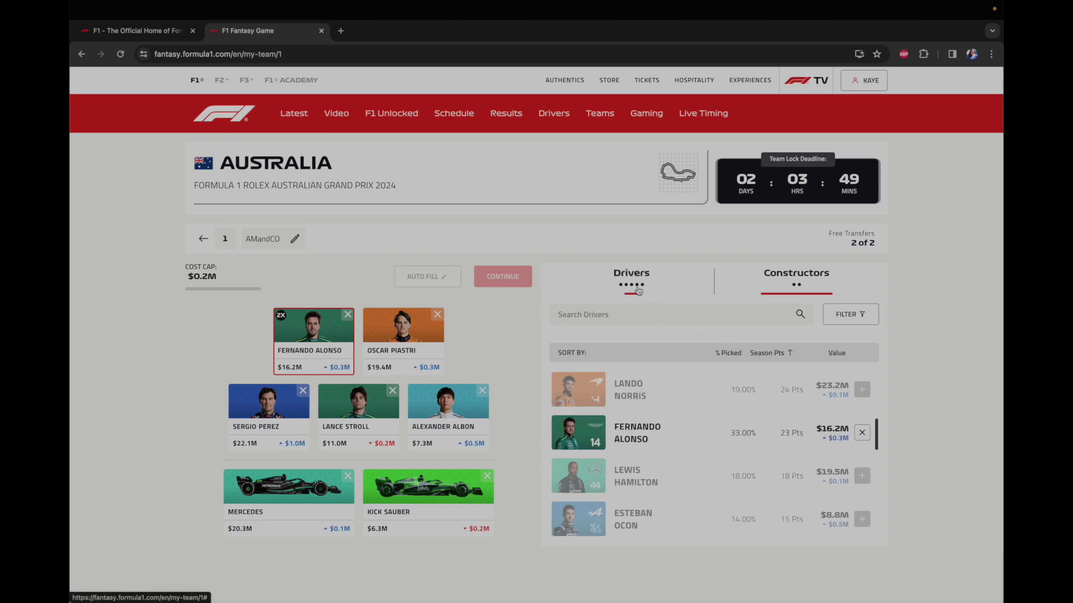
{"action": "scroll", "coordinate": [736, 470], "scroll_direction": "up", "scroll_amount": 5}
{"action": "scroll", "coordinate": [736, 476], "scroll_direction": "down", "scroll_amount": 10}
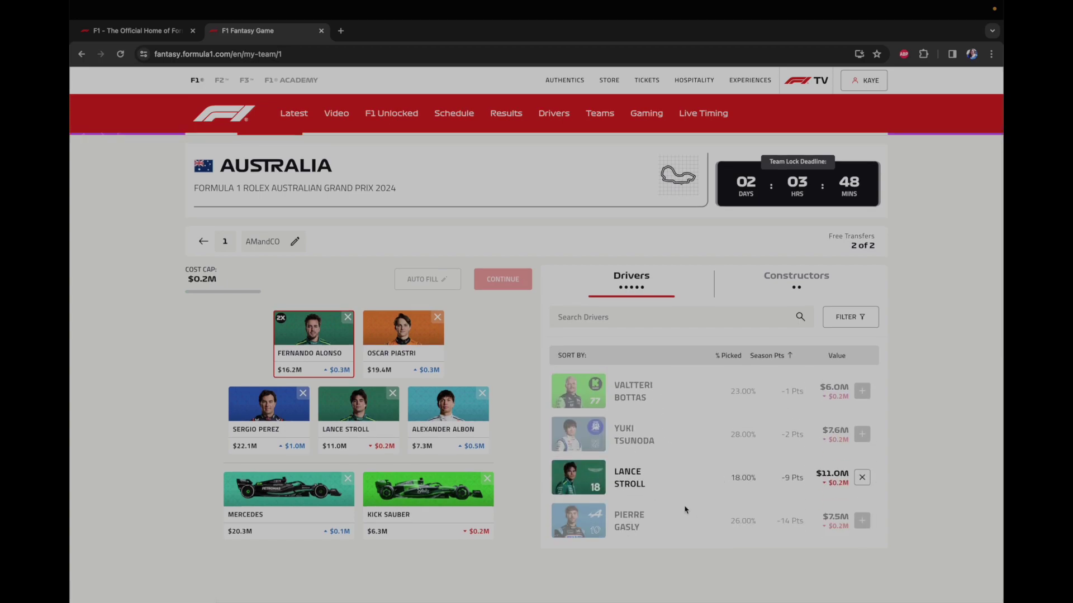
{"action": "scroll", "coordinate": [685, 509], "scroll_direction": "up", "scroll_amount": 1}
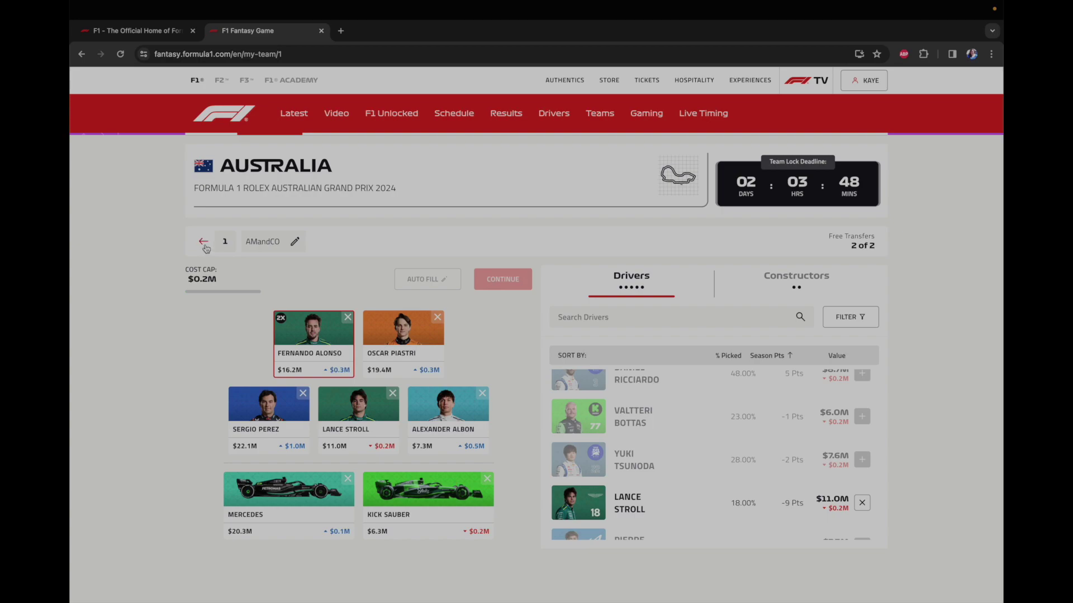
Replace the constructors Mercedes and Kick Sauber with Aston Martin and Haas F1 Team in AMandCO
{"action": "left_click", "coordinate": [788, 284]}
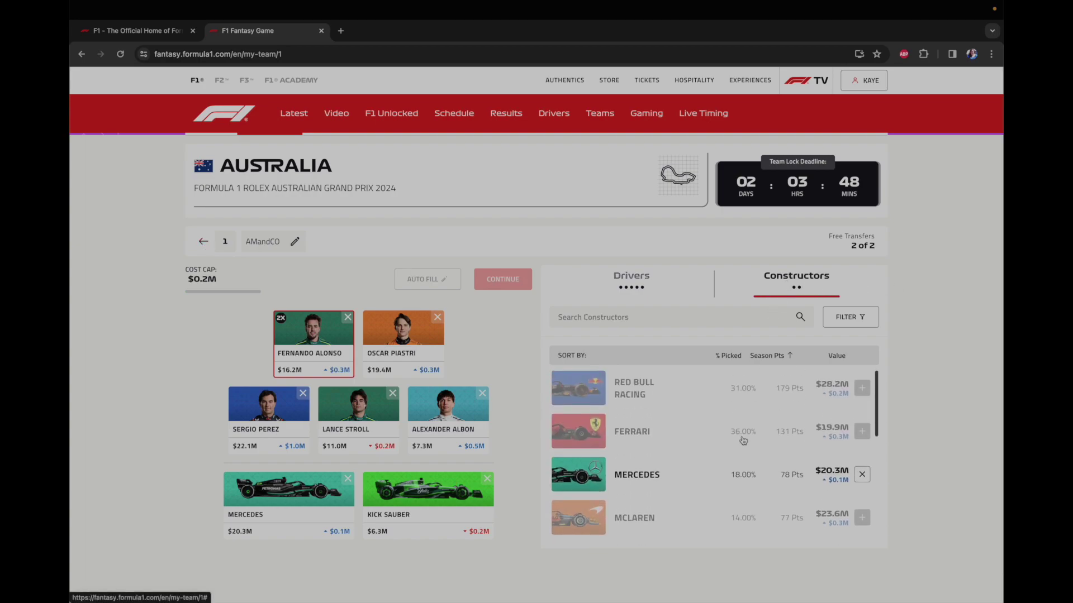
{"action": "scroll", "coordinate": [749, 436], "scroll_direction": "down", "scroll_amount": 2}
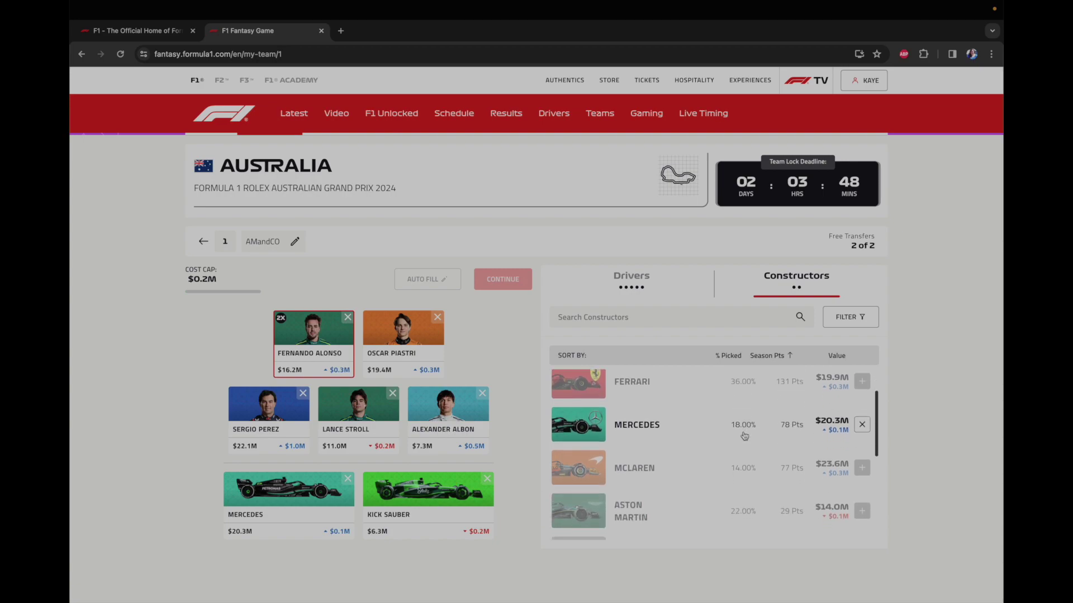
{"action": "scroll", "coordinate": [744, 435], "scroll_direction": "down", "scroll_amount": 1}
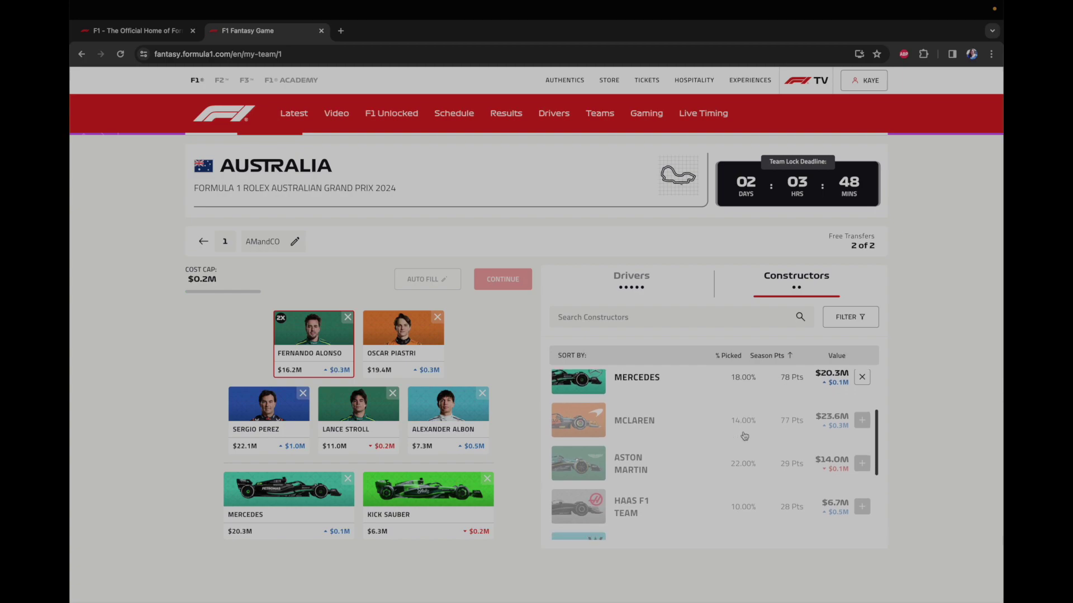
{"action": "scroll", "coordinate": [745, 436], "scroll_direction": "down", "scroll_amount": 1}
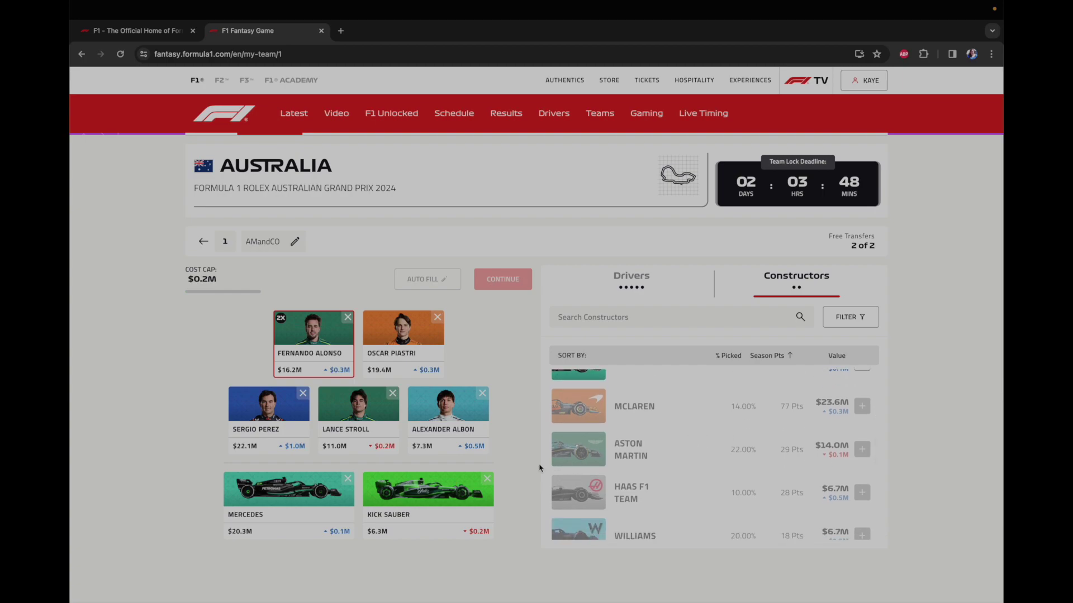
{"action": "left_click", "coordinate": [348, 479]}
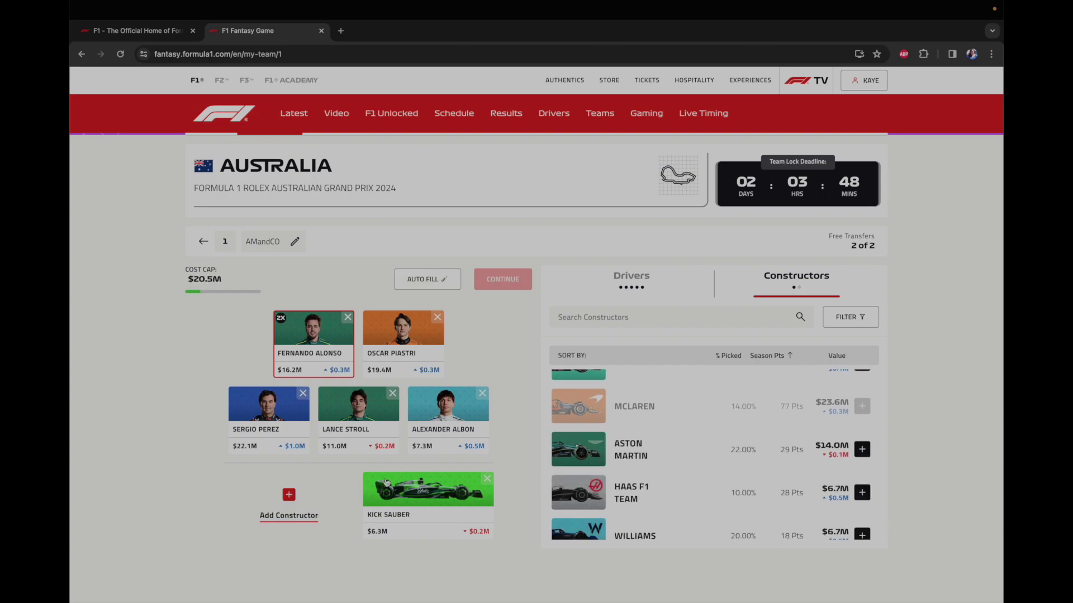
{"action": "left_click", "coordinate": [488, 479]}
{"action": "left_click", "coordinate": [862, 450]}
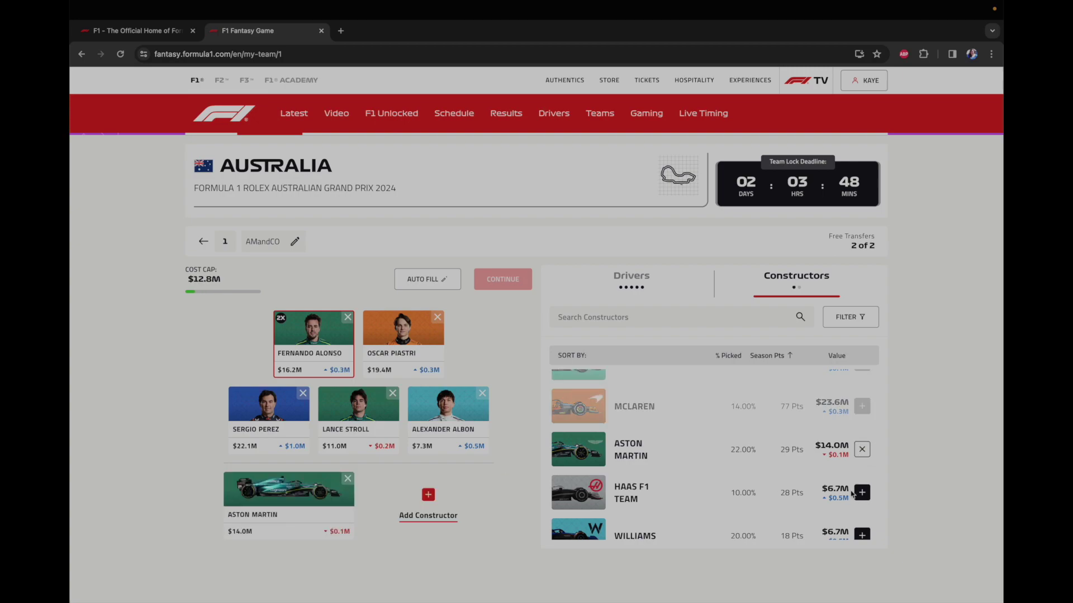
{"action": "left_click", "coordinate": [862, 493]}
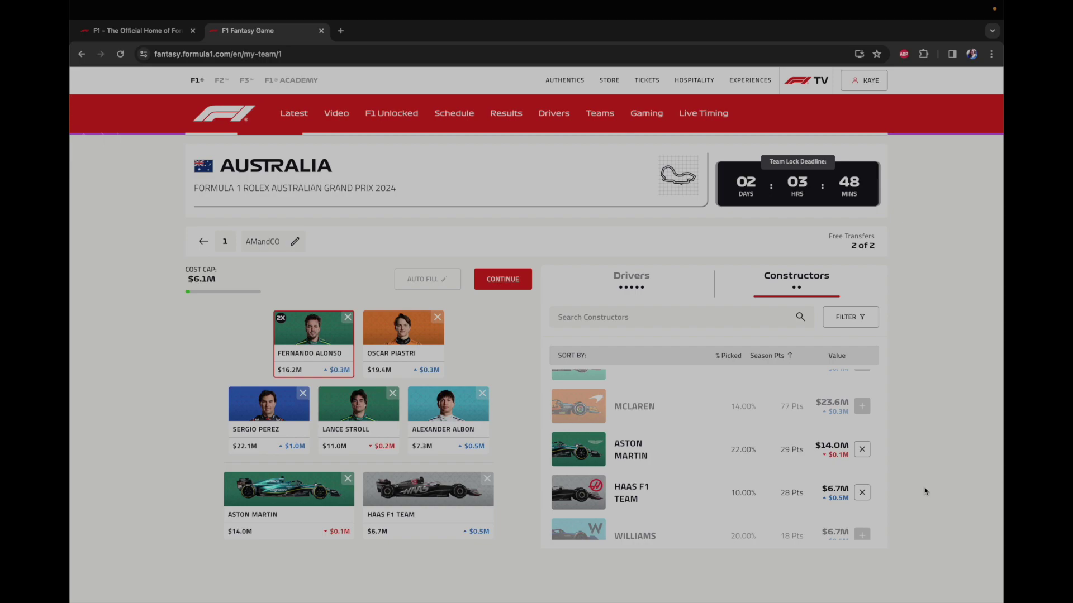
Replace the driver Alexander Albon with Yuki Tsunoda in the AMandCO line-up
{"action": "left_click", "coordinate": [657, 295]}
{"action": "scroll", "coordinate": [720, 458], "scroll_direction": "down", "scroll_amount": 5}
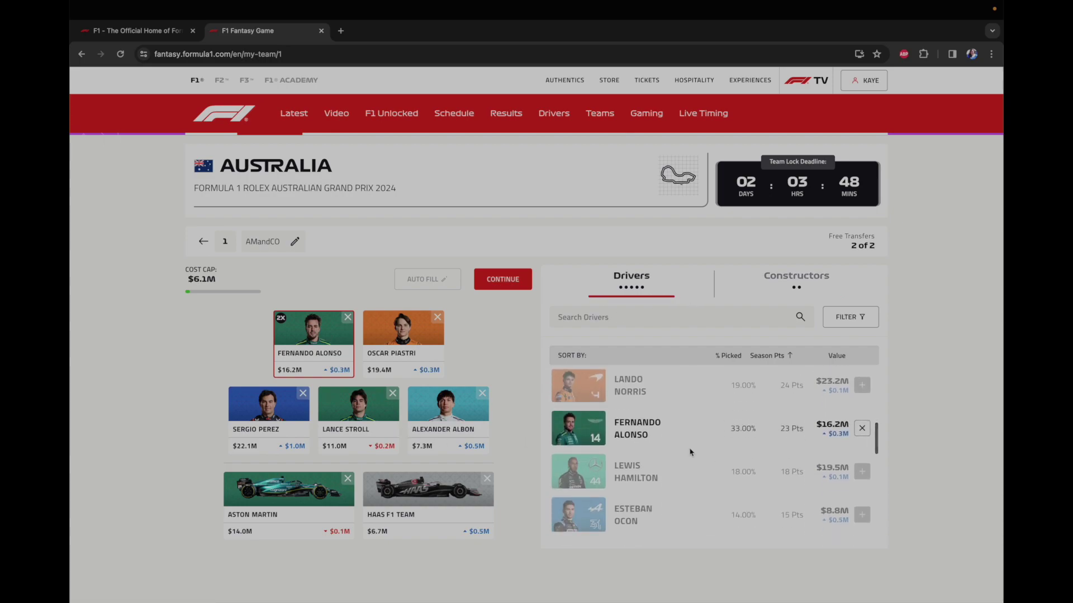
{"action": "scroll", "coordinate": [754, 461], "scroll_direction": "down", "scroll_amount": 3}
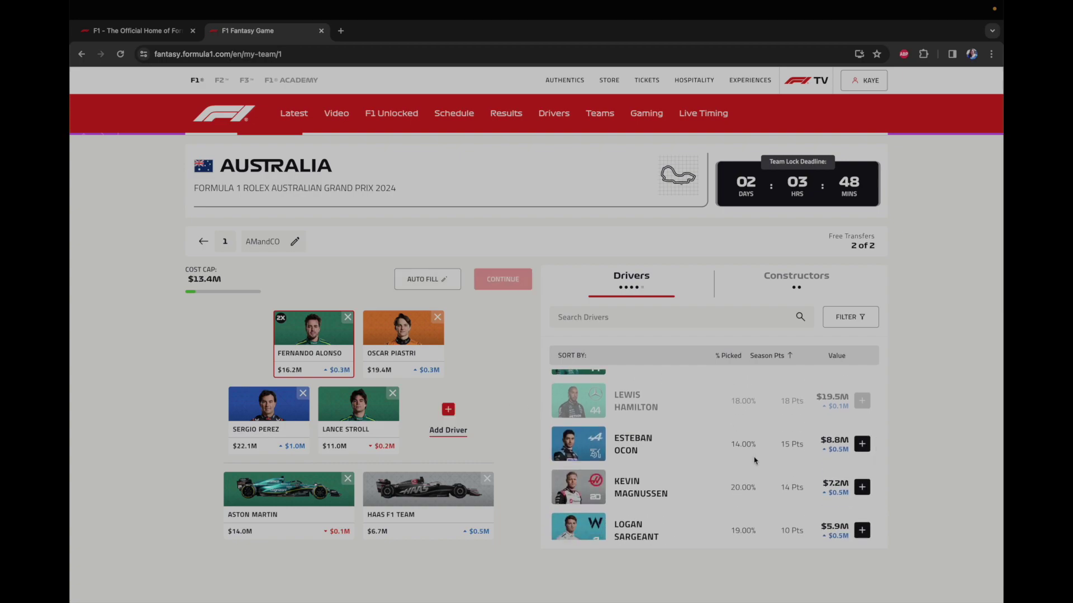
{"action": "scroll", "coordinate": [755, 460], "scroll_direction": "down", "scroll_amount": 3}
{"action": "scroll", "coordinate": [754, 461], "scroll_direction": "down", "scroll_amount": 4}
{"action": "scroll", "coordinate": [754, 460], "scroll_direction": "down", "scroll_amount": 2}
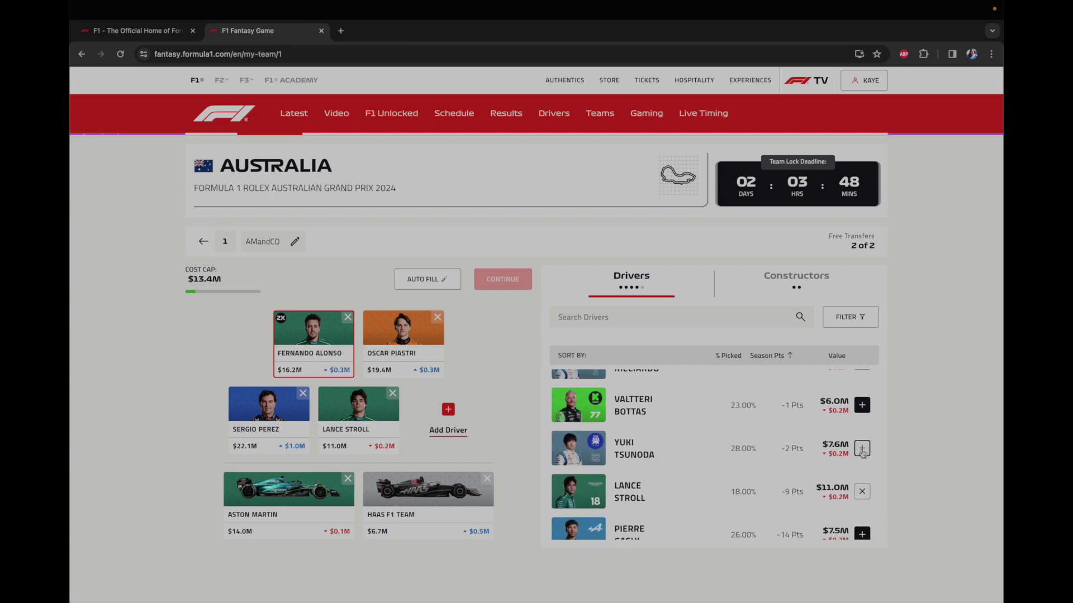
{"action": "left_click", "coordinate": [862, 449]}
{"action": "scroll", "coordinate": [757, 459], "scroll_direction": "up", "scroll_amount": 1}
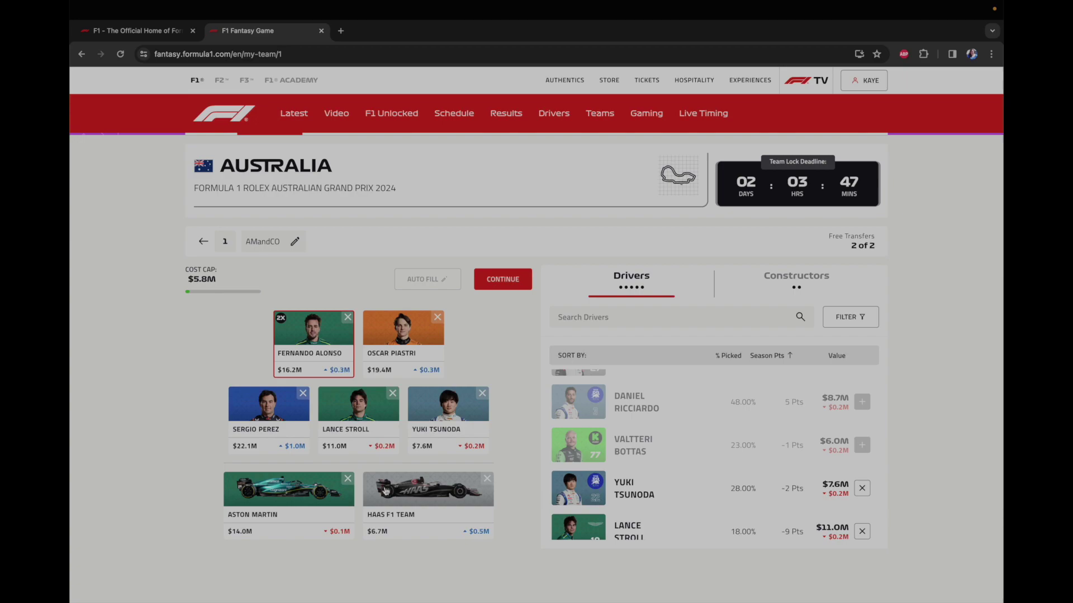
Remove Aston Martin and Haas F1 Team, add Mercedes as a constructor, and look for an affordable second constructor
{"action": "left_click", "coordinate": [348, 481]}
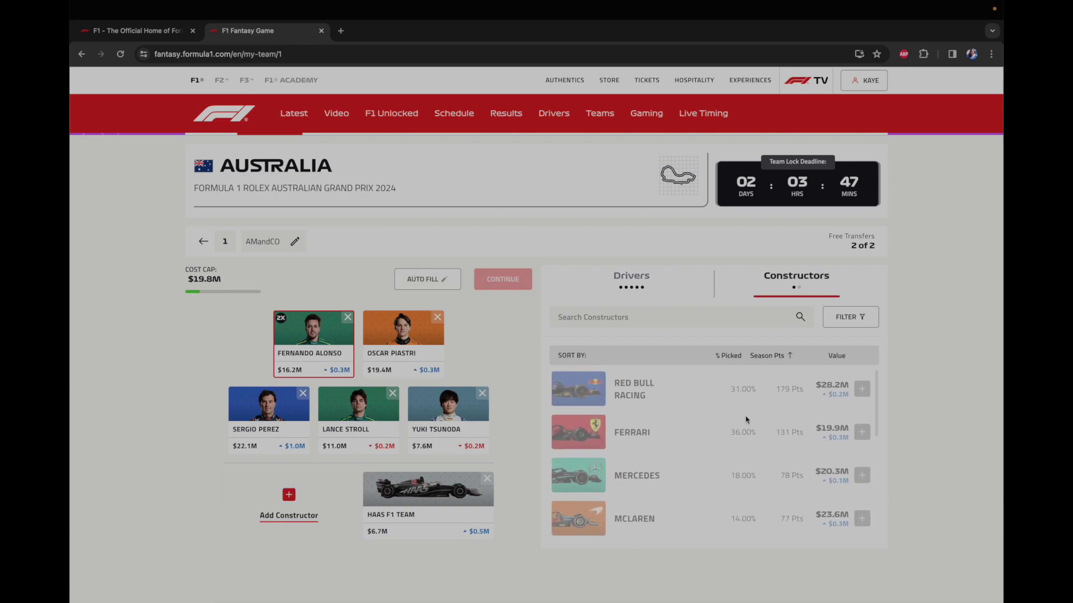
{"action": "scroll", "coordinate": [733, 429], "scroll_direction": "down", "scroll_amount": 1}
{"action": "scroll", "coordinate": [733, 429], "scroll_direction": "down", "scroll_amount": 3}
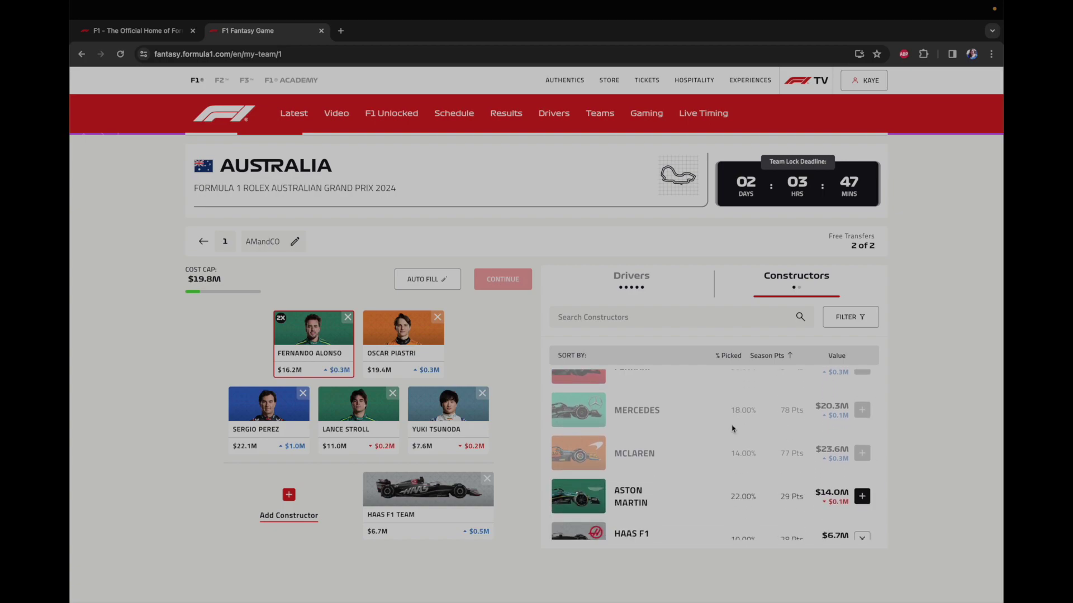
{"action": "scroll", "coordinate": [733, 429], "scroll_direction": "up", "scroll_amount": 3}
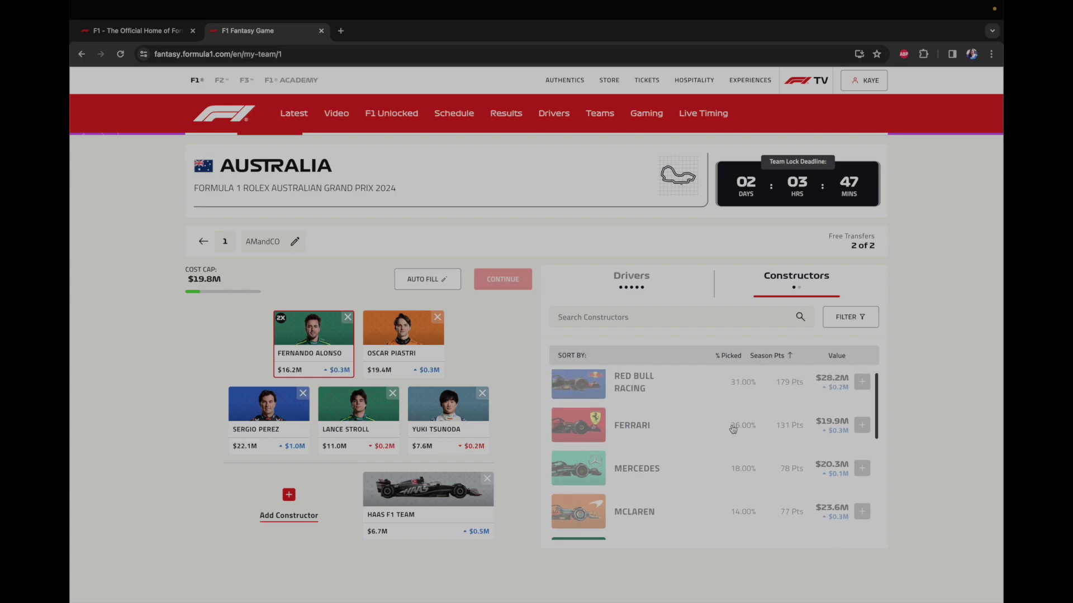
{"action": "left_click", "coordinate": [488, 480]}
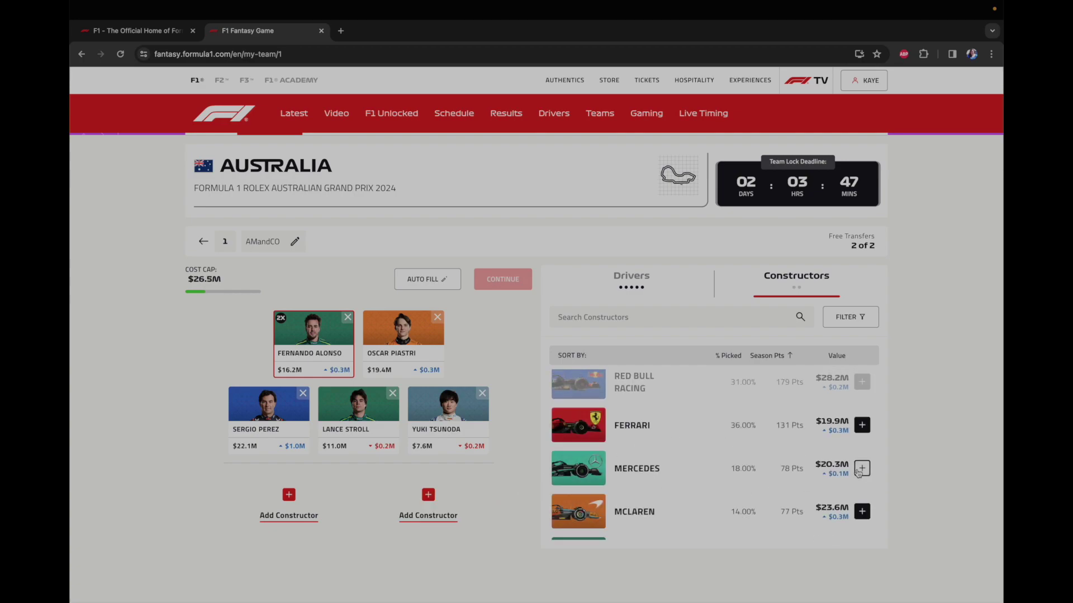
{"action": "left_click", "coordinate": [862, 468]}
{"action": "scroll", "coordinate": [769, 488], "scroll_direction": "down", "scroll_amount": 3}
{"action": "scroll", "coordinate": [770, 488], "scroll_direction": "down", "scroll_amount": 3}
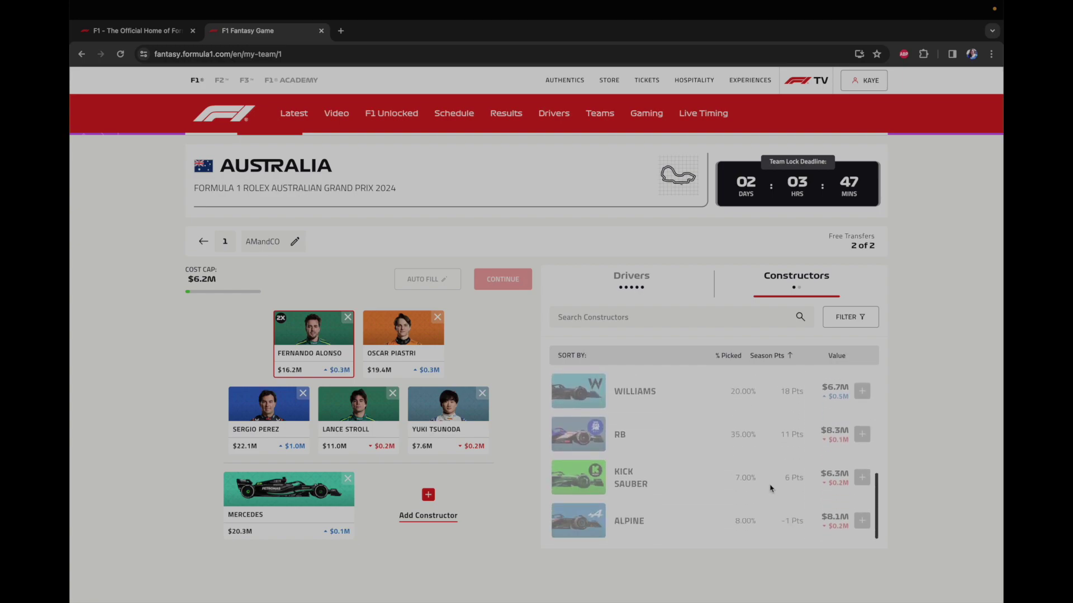
{"action": "scroll", "coordinate": [771, 490], "scroll_direction": "up", "scroll_amount": 1}
{"action": "scroll", "coordinate": [771, 490], "scroll_direction": "up", "scroll_amount": 5}
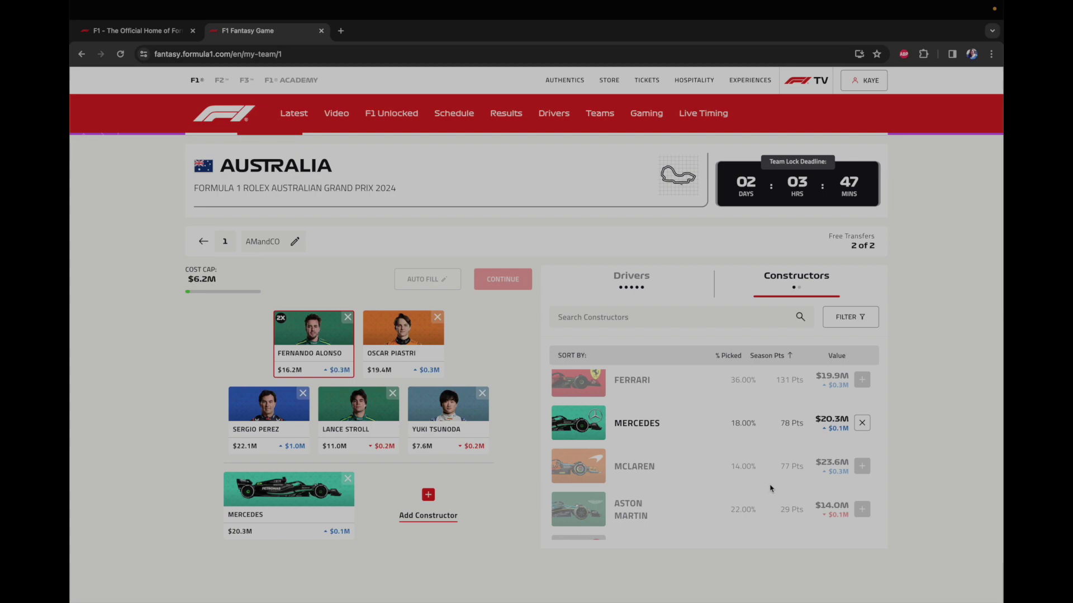
{"action": "scroll", "coordinate": [770, 489], "scroll_direction": "down", "scroll_amount": 5}
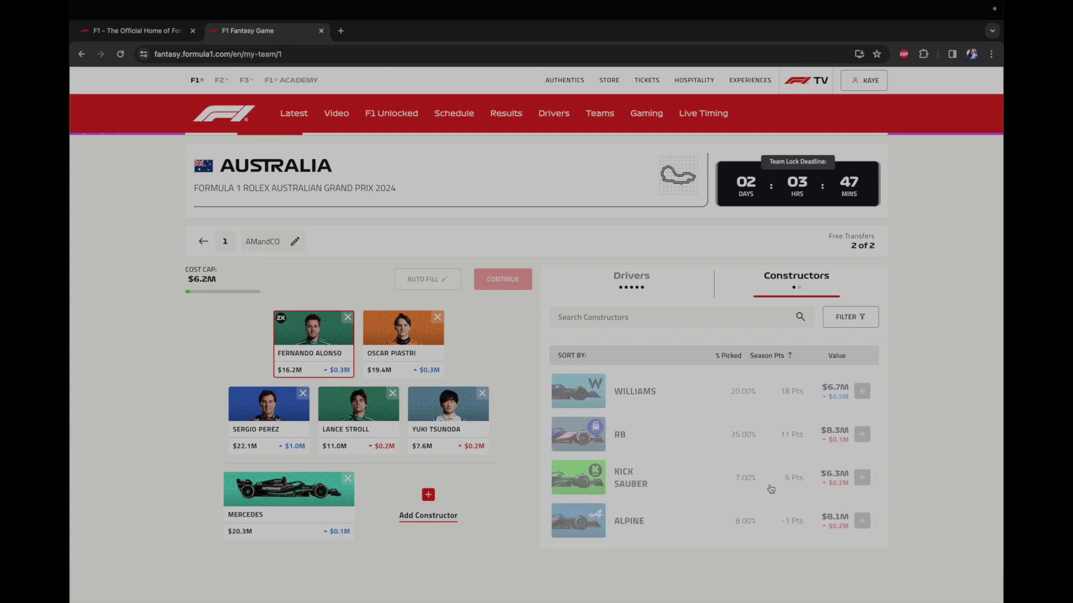
Swap Yuki Tsunoda back out for Alexander Albon in the AMandCO driver line-up
{"action": "left_click", "coordinate": [481, 396]}
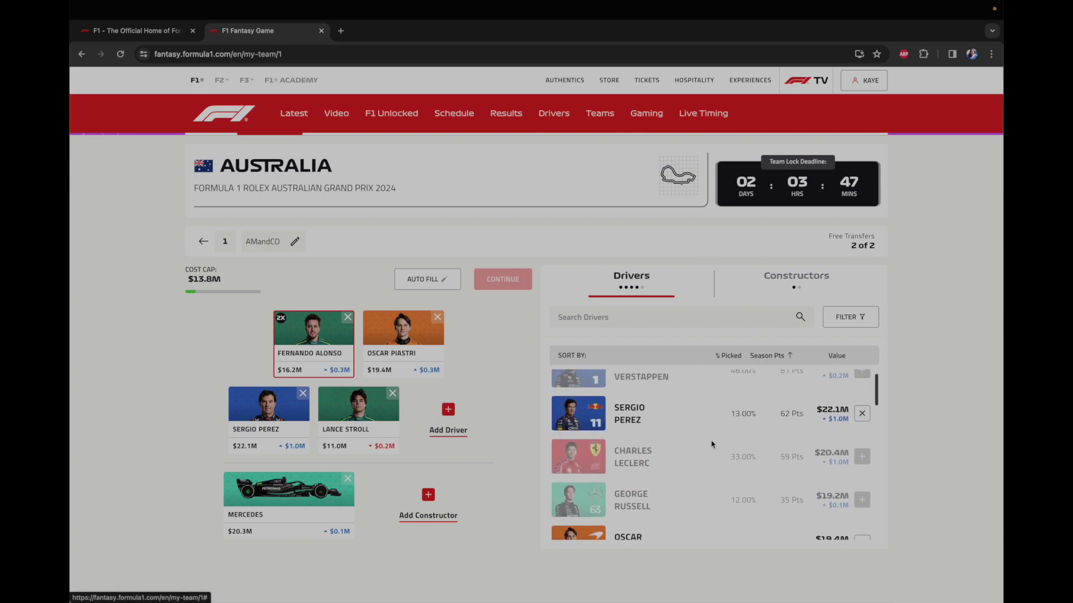
{"action": "scroll", "coordinate": [712, 443], "scroll_direction": "down", "scroll_amount": 10}
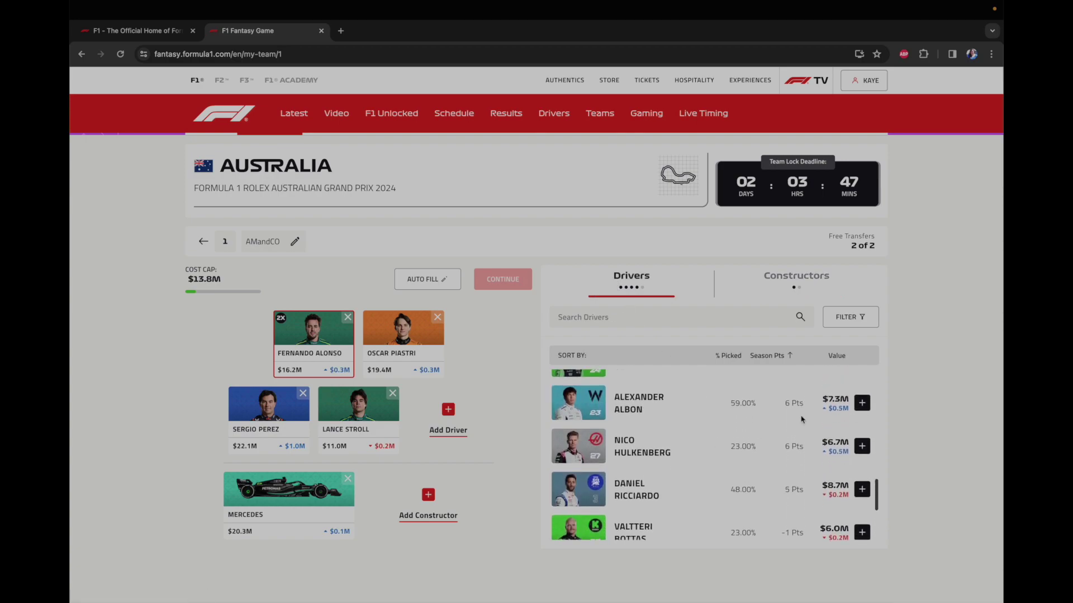
{"action": "left_click", "coordinate": [862, 402]}
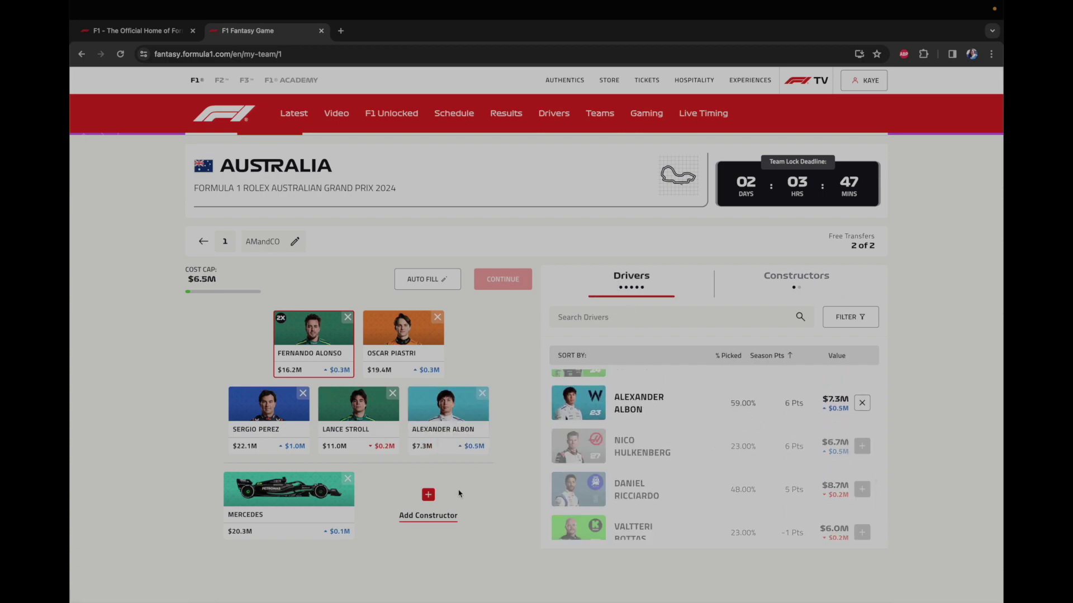
Remove Mercedes and fill both AMandCO constructor slots with Aston Martin and Haas F1 Team
{"action": "left_click", "coordinate": [346, 480]}
{"action": "left_click", "coordinate": [797, 289]}
{"action": "scroll", "coordinate": [726, 443], "scroll_direction": "up", "scroll_amount": 4}
{"action": "scroll", "coordinate": [780, 471], "scroll_direction": "down", "scroll_amount": 2}
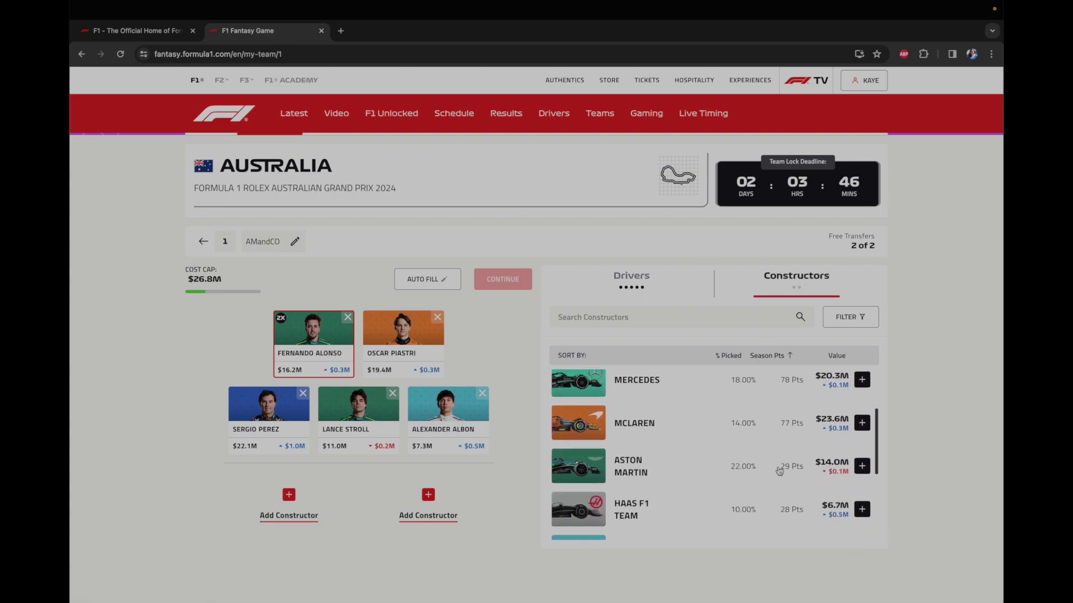
{"action": "left_click", "coordinate": [863, 467]}
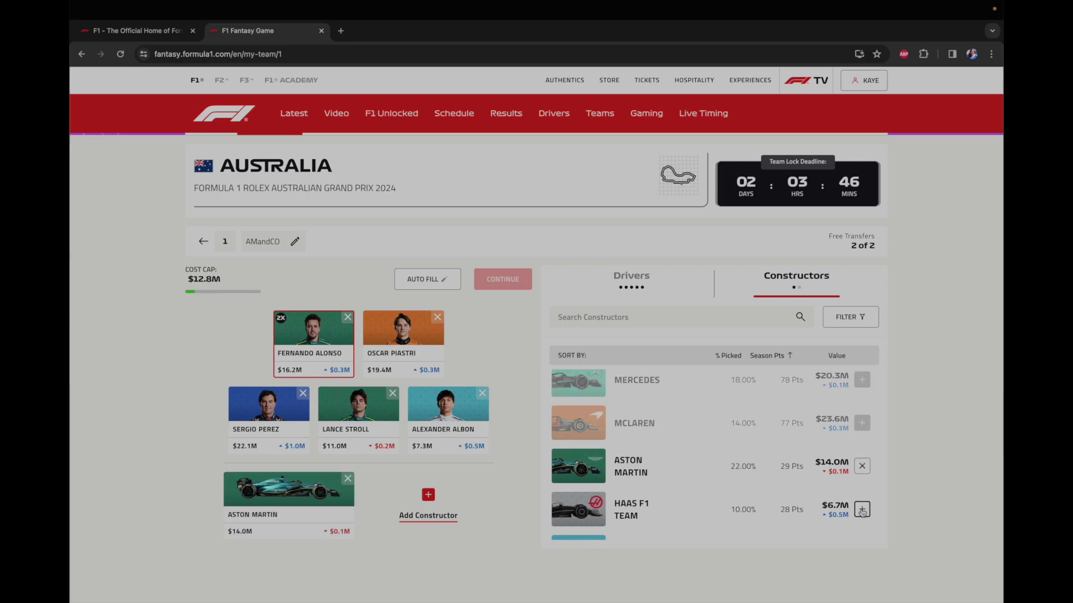
{"action": "left_click", "coordinate": [862, 509]}
Continue to AMandCO's team changes summary and read the descriptions of the Limitless, Wildcard and Auto Pilot chips
{"action": "left_click", "coordinate": [494, 281]}
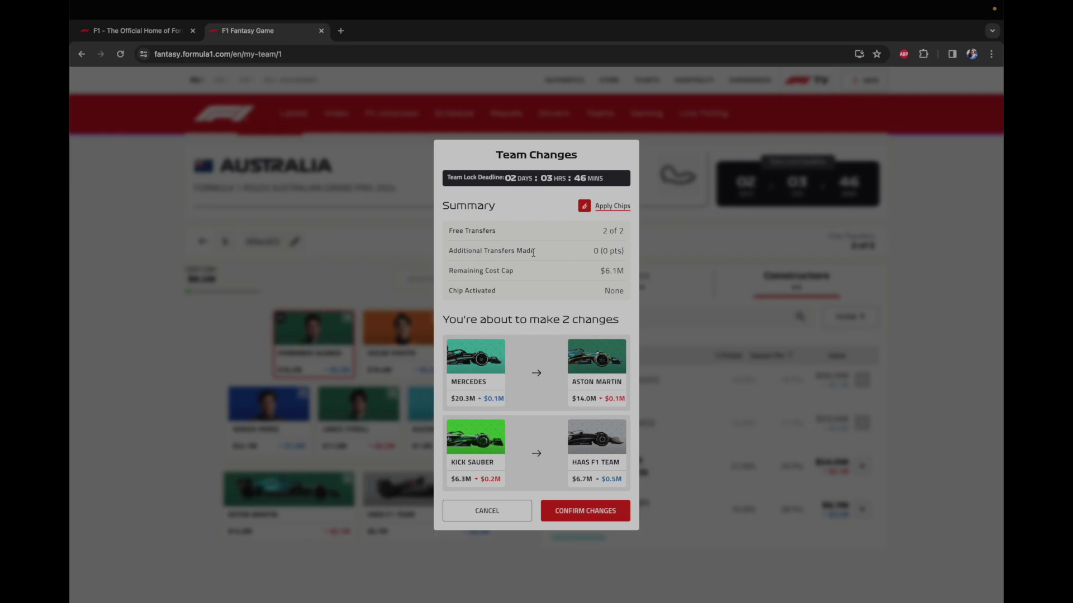
{"action": "left_click", "coordinate": [609, 206]}
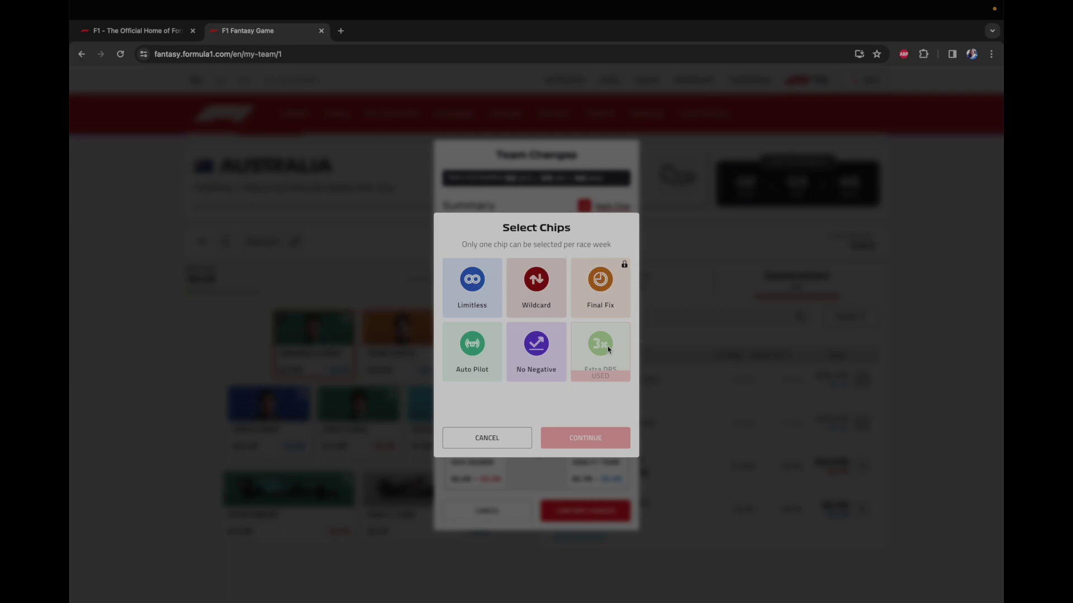
{"action": "left_click", "coordinate": [479, 285]}
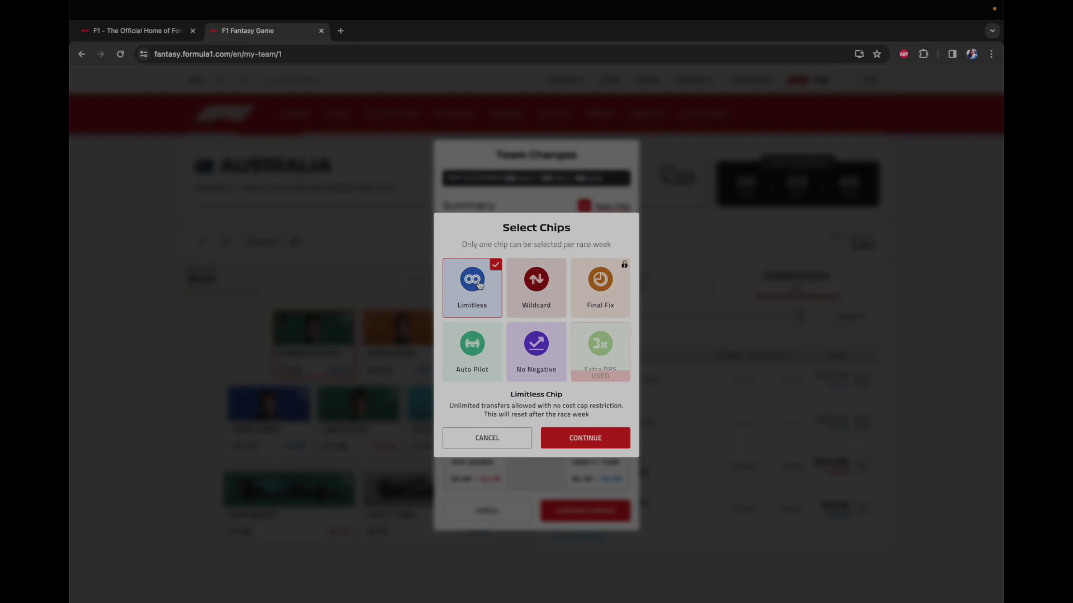
{"action": "left_click", "coordinate": [537, 290]}
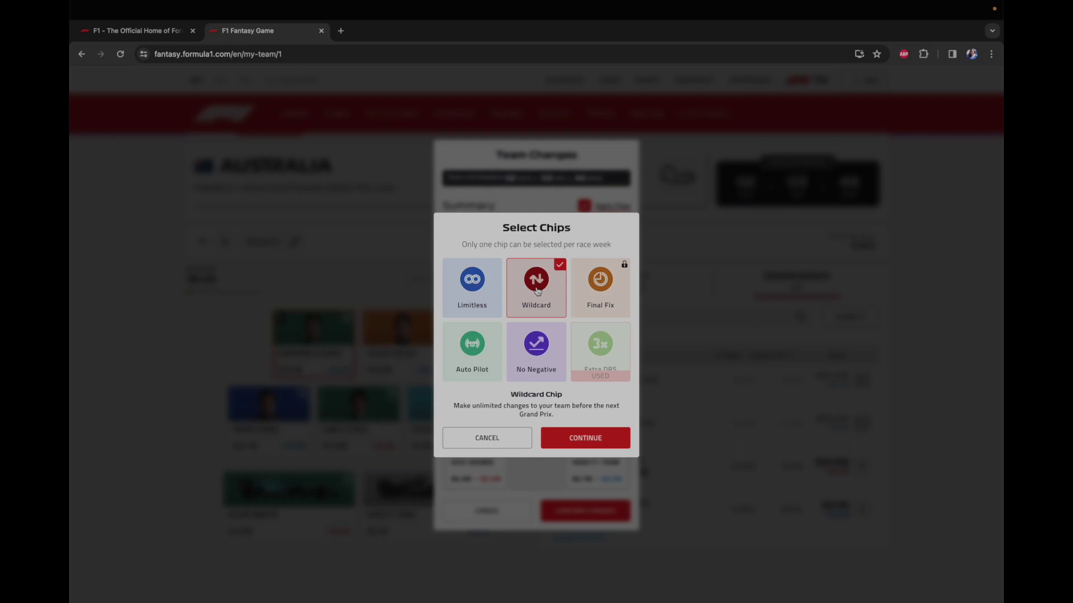
{"action": "left_click", "coordinate": [476, 355]}
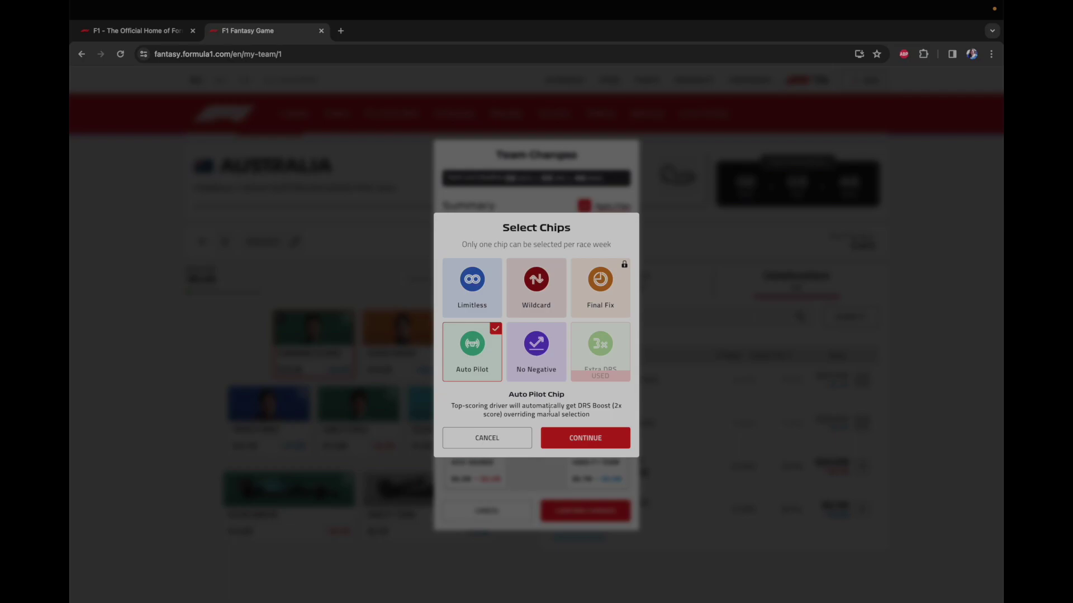
Apply the No Negative chip to AMandCO and confirm the team's constructor changes
{"action": "left_click", "coordinate": [545, 358]}
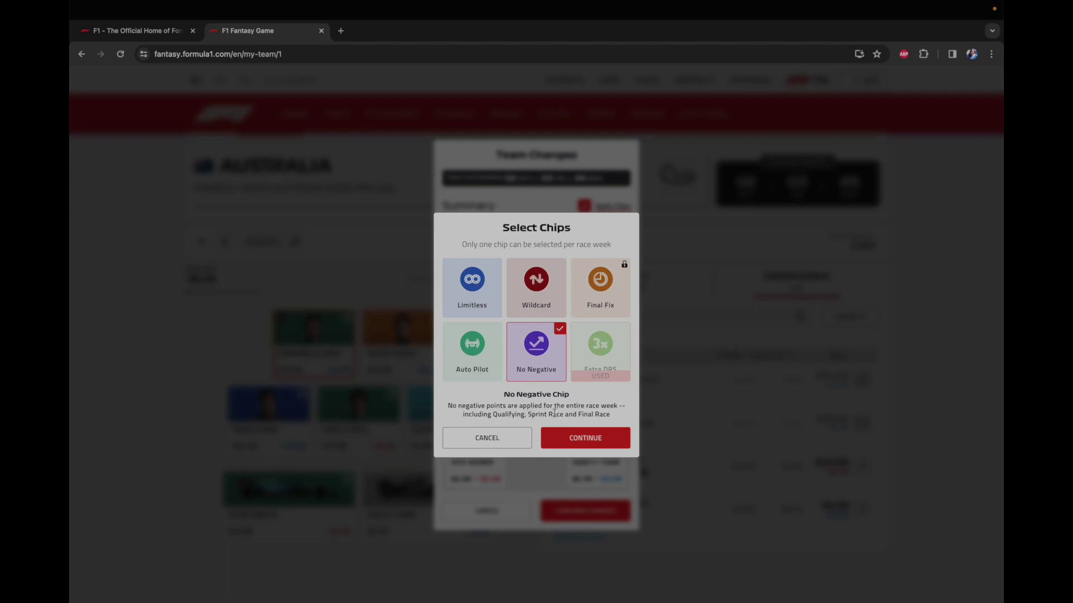
{"action": "left_click", "coordinate": [593, 441]}
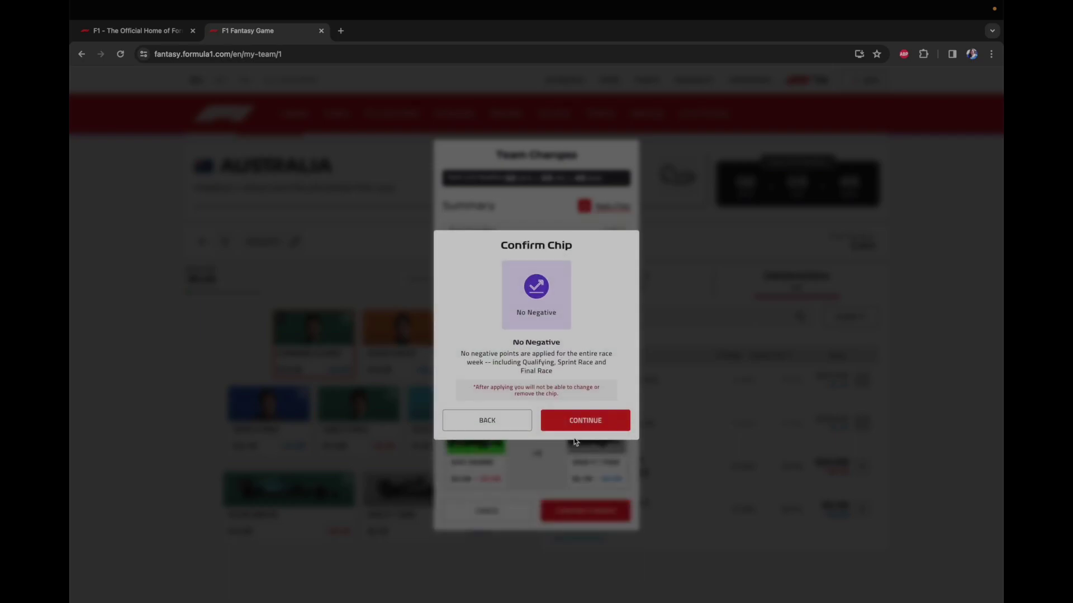
{"action": "left_click", "coordinate": [609, 428]}
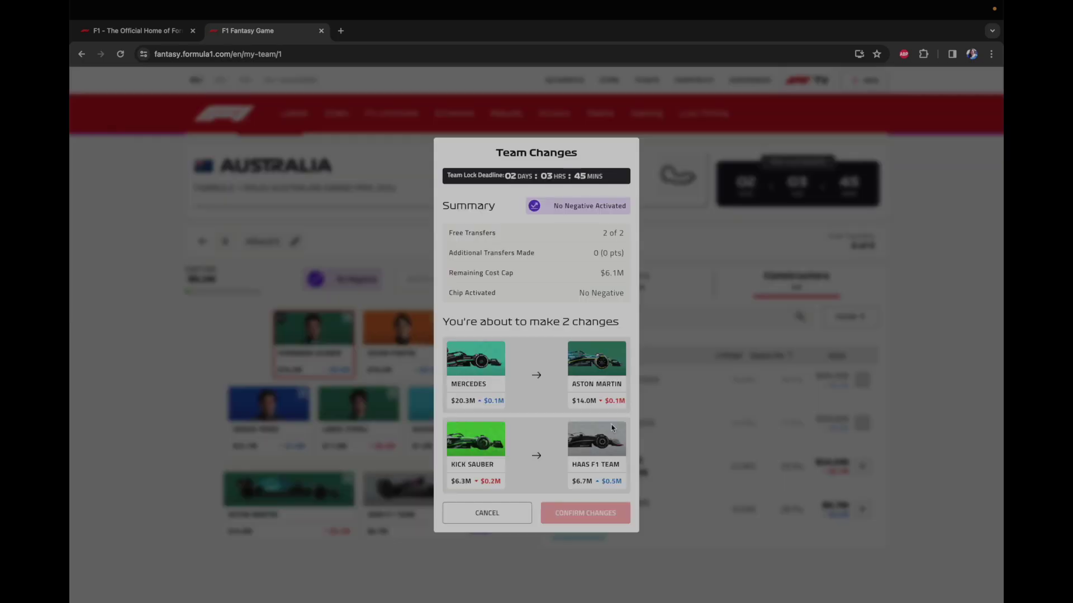
{"action": "left_click", "coordinate": [597, 514]}
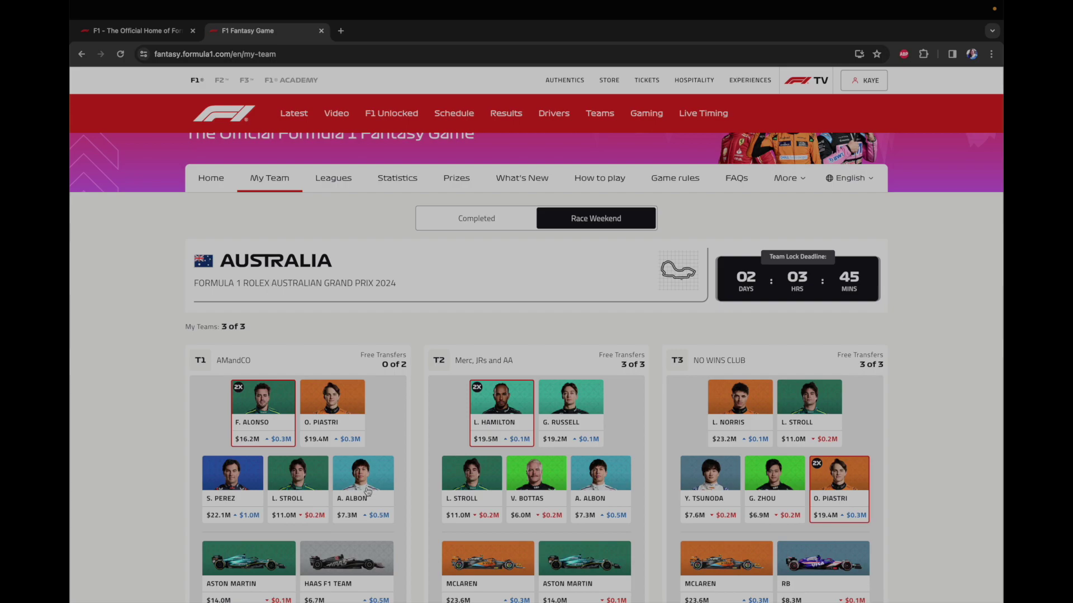
Open team T2, Merc, JRs and AA, for editing and replace Alexander Albon with Yuki Tsunoda
{"action": "scroll", "coordinate": [360, 506], "scroll_direction": "down", "scroll_amount": 2}
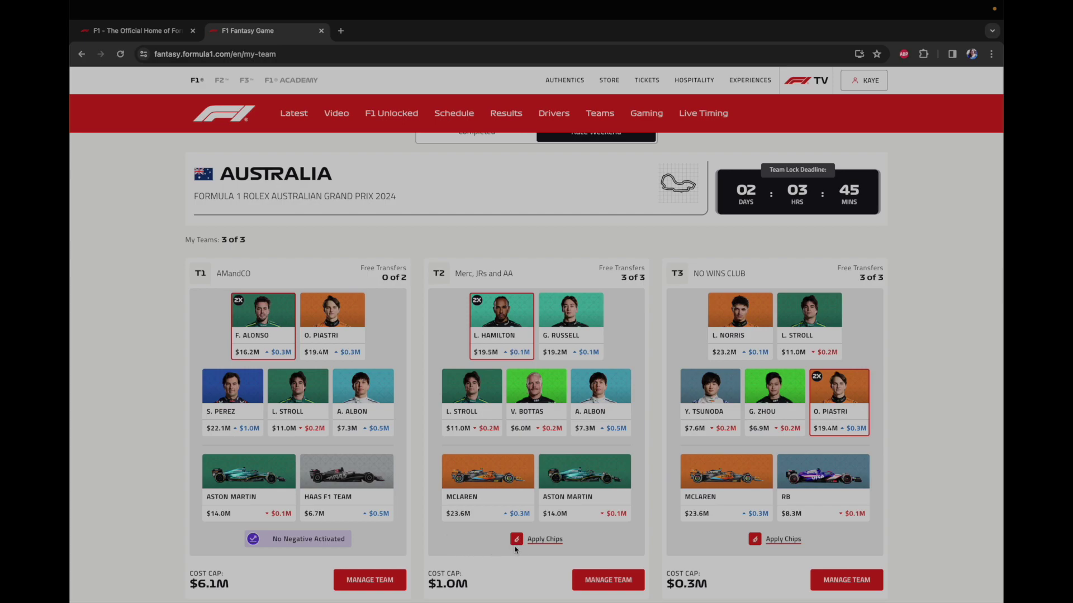
{"action": "left_click", "coordinate": [590, 582]}
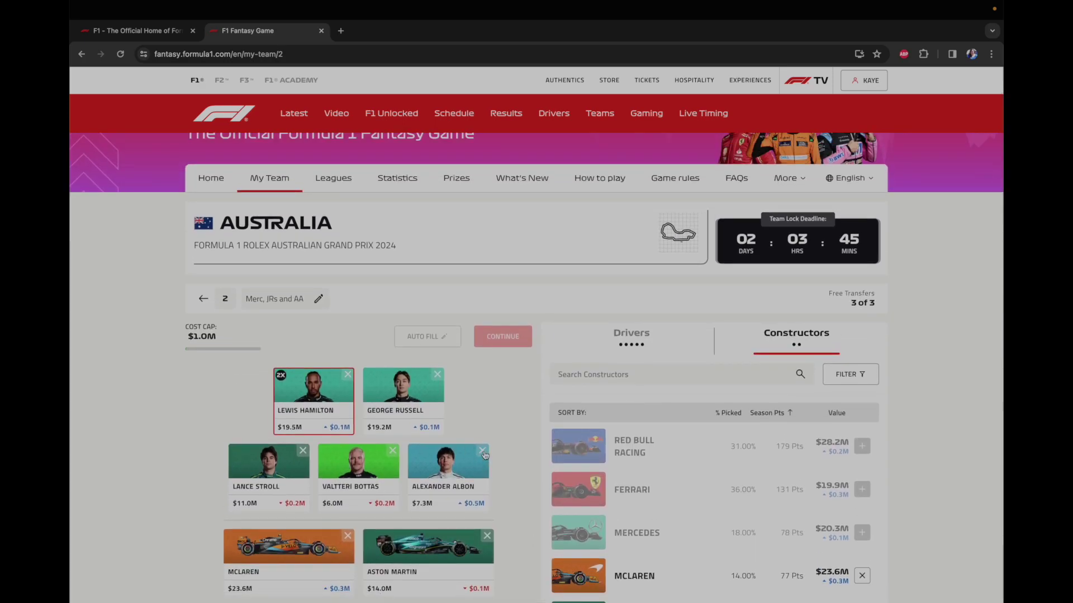
{"action": "left_click", "coordinate": [483, 451]}
{"action": "scroll", "coordinate": [596, 543], "scroll_direction": "down", "scroll_amount": 5}
{"action": "scroll", "coordinate": [629, 543], "scroll_direction": "down", "scroll_amount": 2}
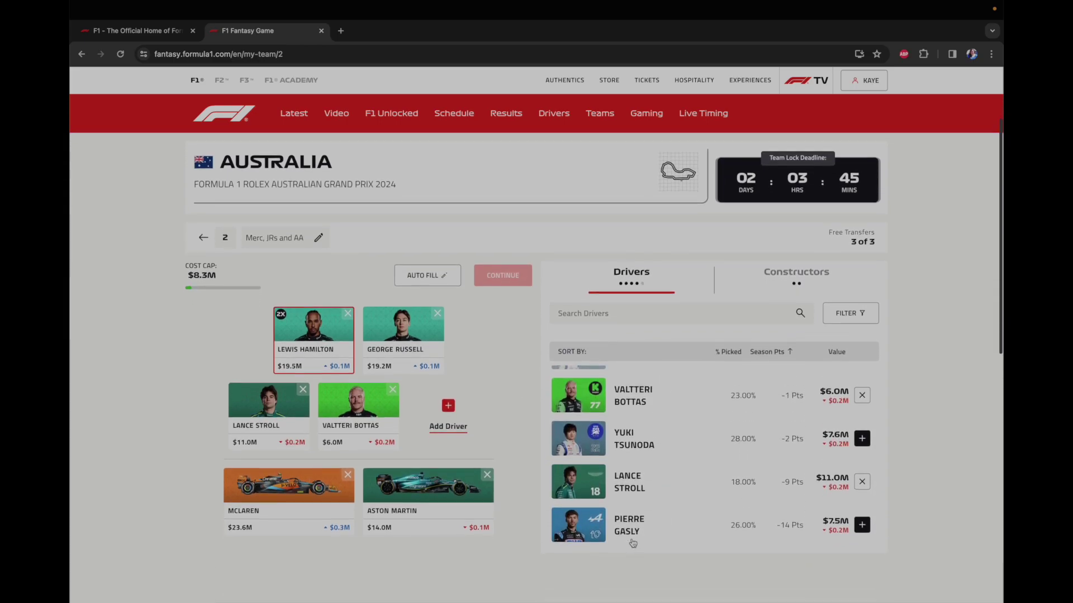
{"action": "left_click", "coordinate": [860, 439]}
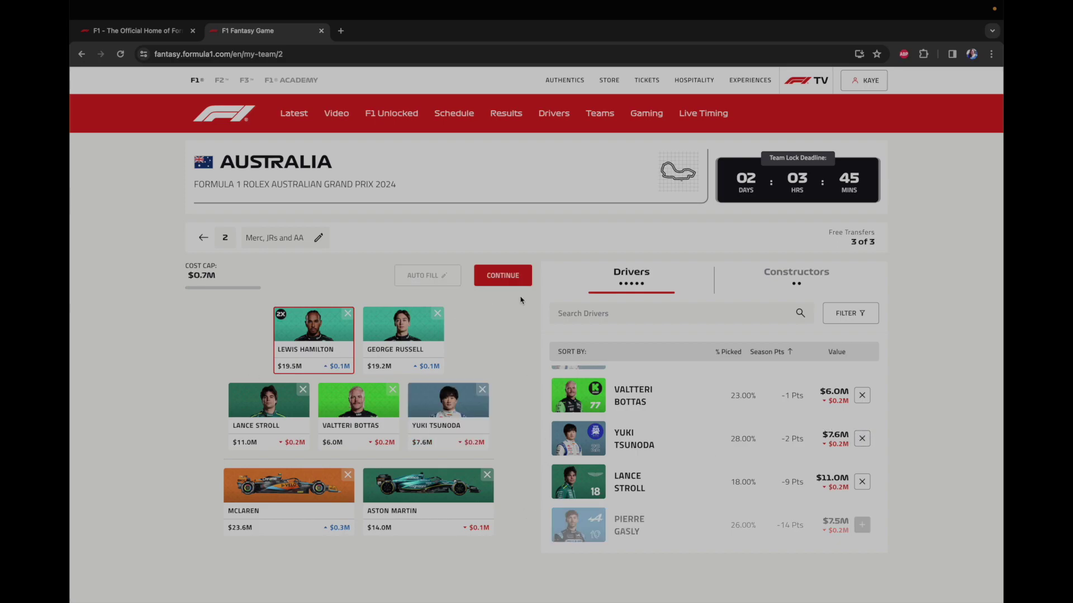
Continue to the team changes summary for Merc, JRs and AA and read the descriptions of the Auto Pilot and Final Fix chips
{"action": "left_click", "coordinate": [509, 280]}
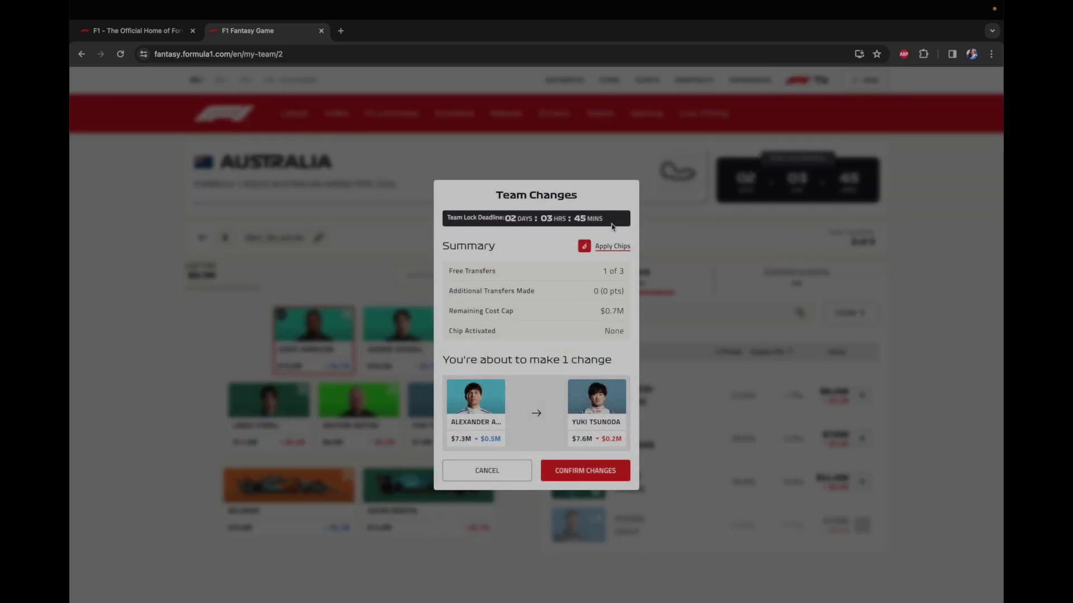
{"action": "left_click", "coordinate": [608, 248]}
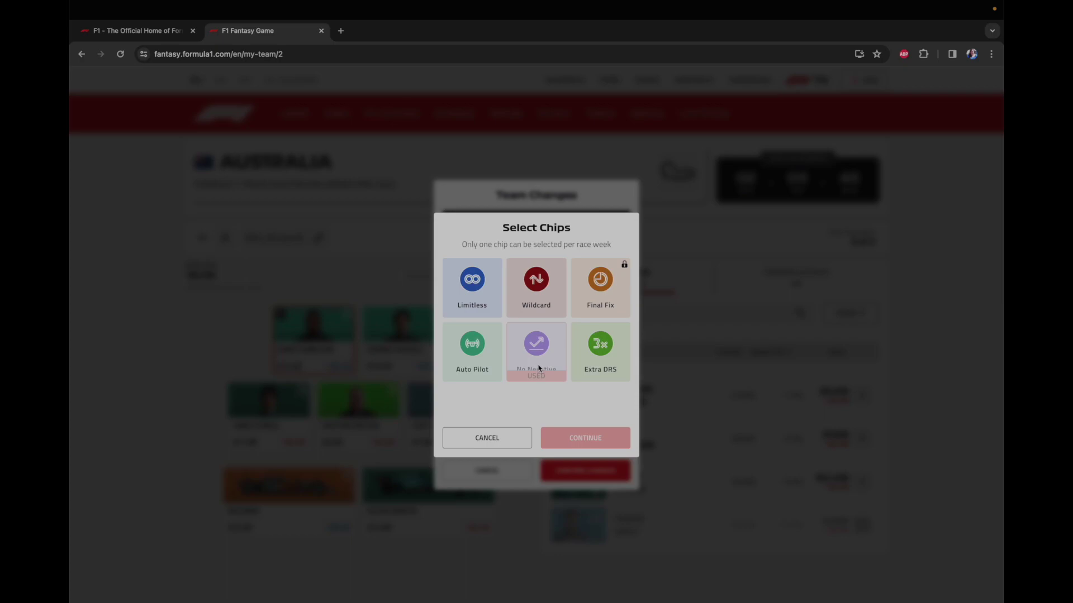
{"action": "left_click", "coordinate": [475, 349]}
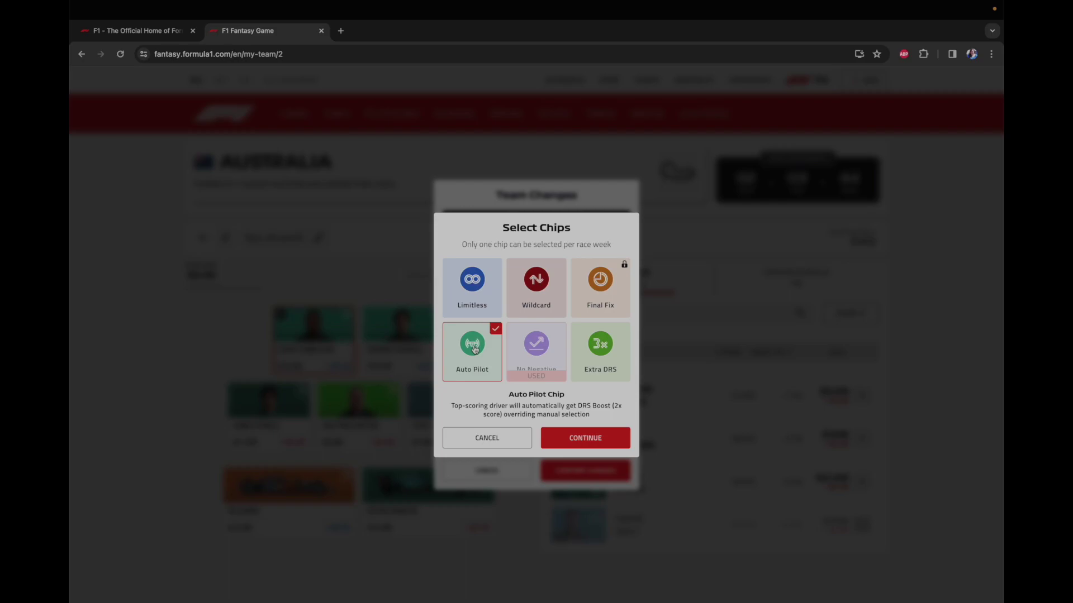
{"action": "left_click", "coordinate": [599, 288]}
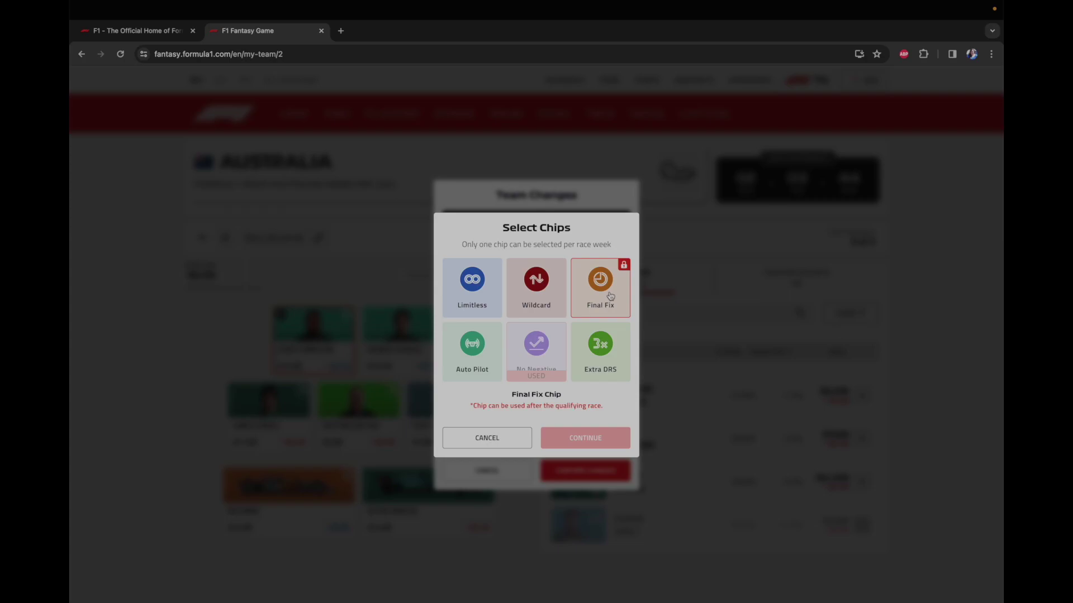
Apply the Auto Pilot chip to Merc, JRs and AA and confirm the driver change from Alexander Albon to Yuki Tsunoda
{"action": "left_click", "coordinate": [491, 363]}
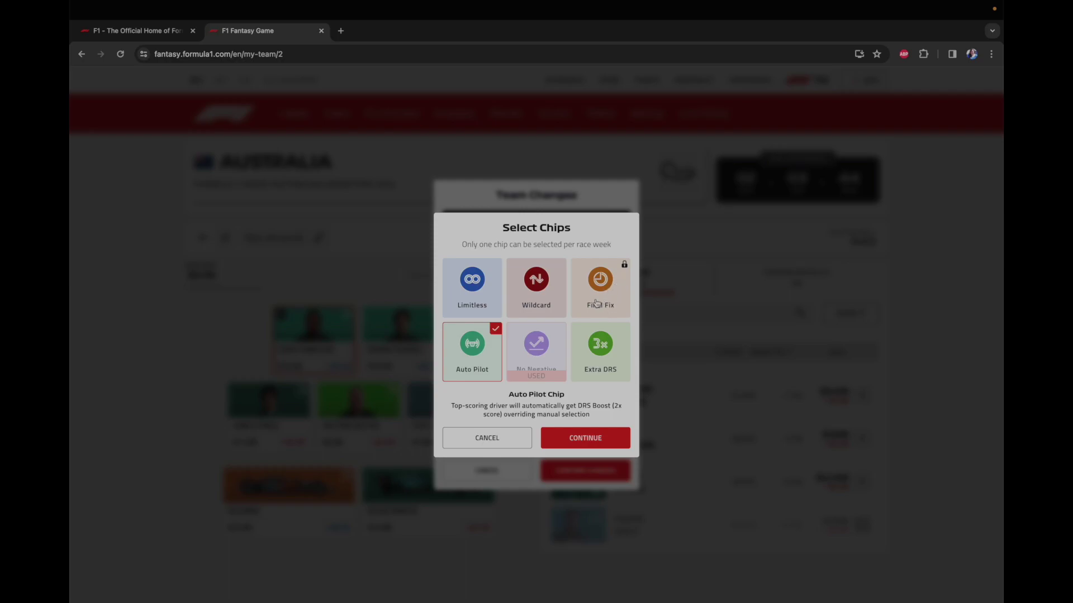
{"action": "left_click", "coordinate": [595, 438]}
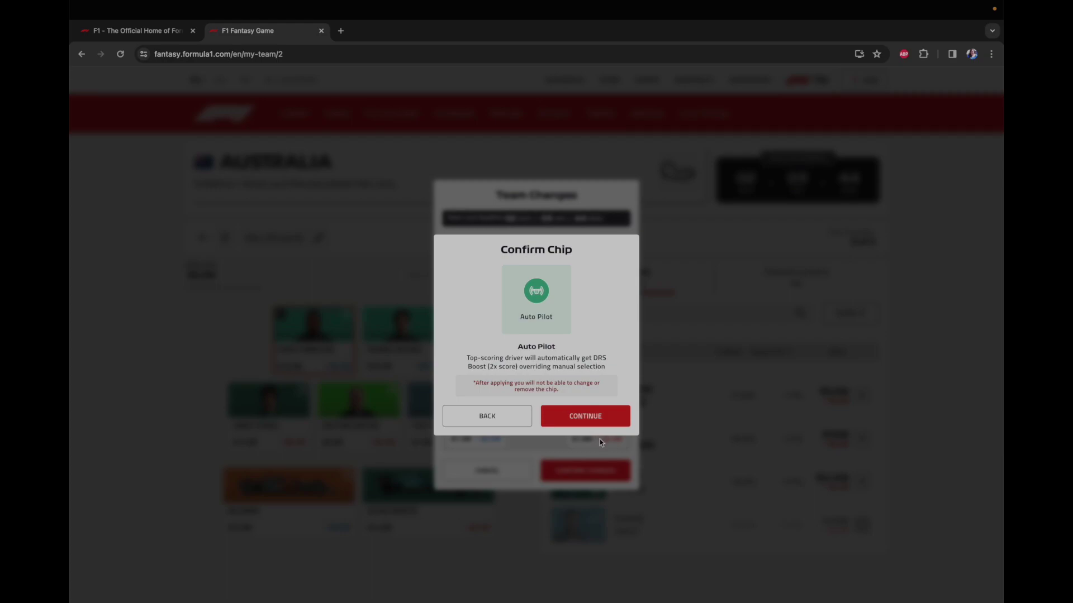
{"action": "left_click", "coordinate": [599, 416]}
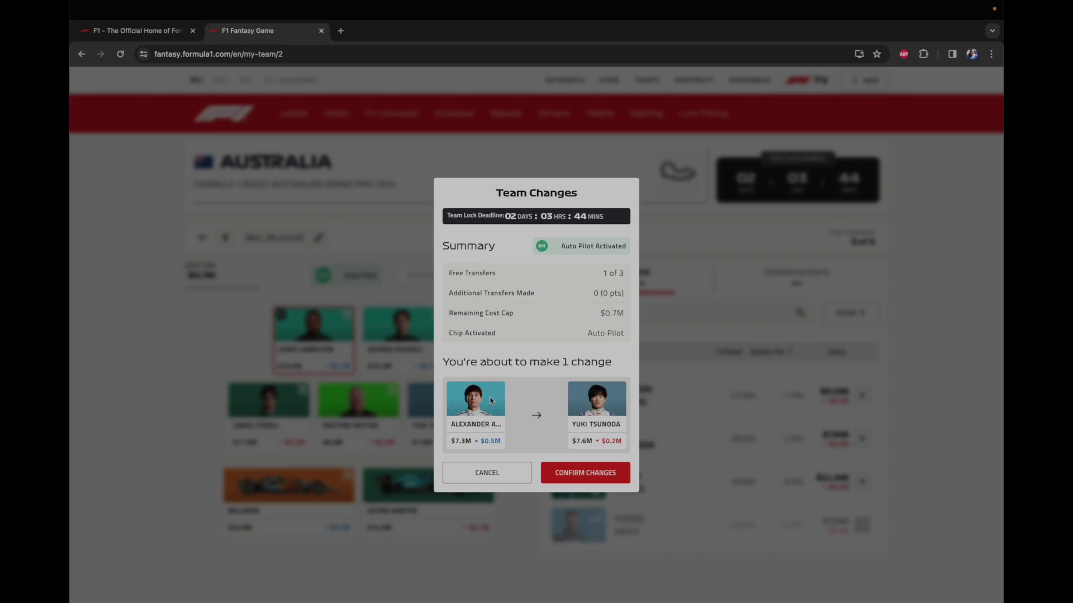
{"action": "left_click", "coordinate": [584, 473]}
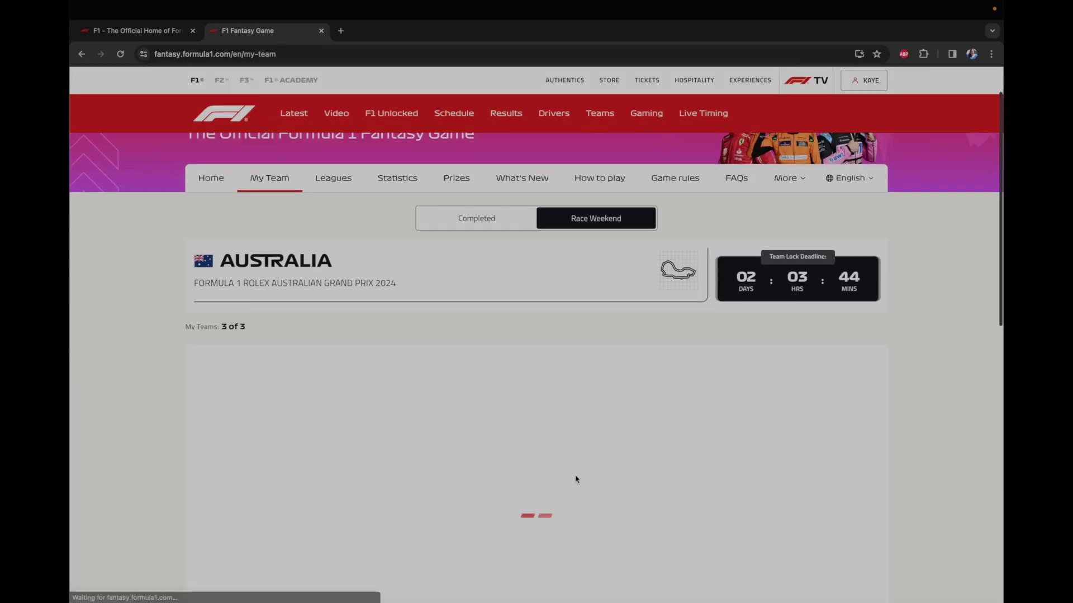
Review the line-ups, free transfers, activated chips and cost caps of all three teams for the Australian Grand Prix
{"action": "scroll", "coordinate": [576, 479], "scroll_direction": "down", "scroll_amount": 2}
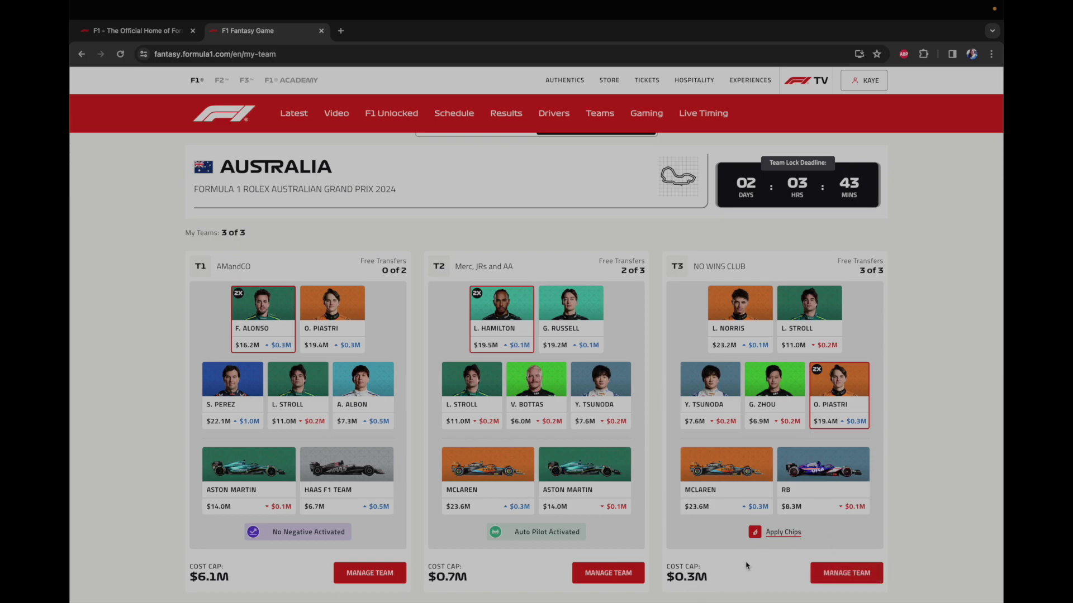
{"action": "scroll", "coordinate": [746, 566], "scroll_direction": "down", "scroll_amount": 2}
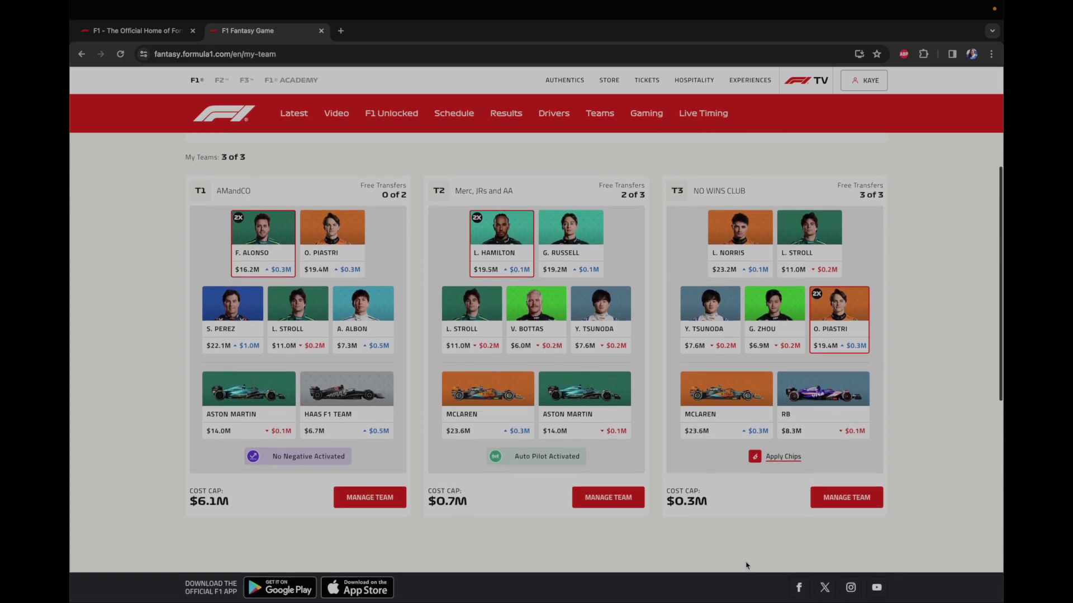
{"action": "scroll", "coordinate": [746, 566], "scroll_direction": "up", "scroll_amount": 2}
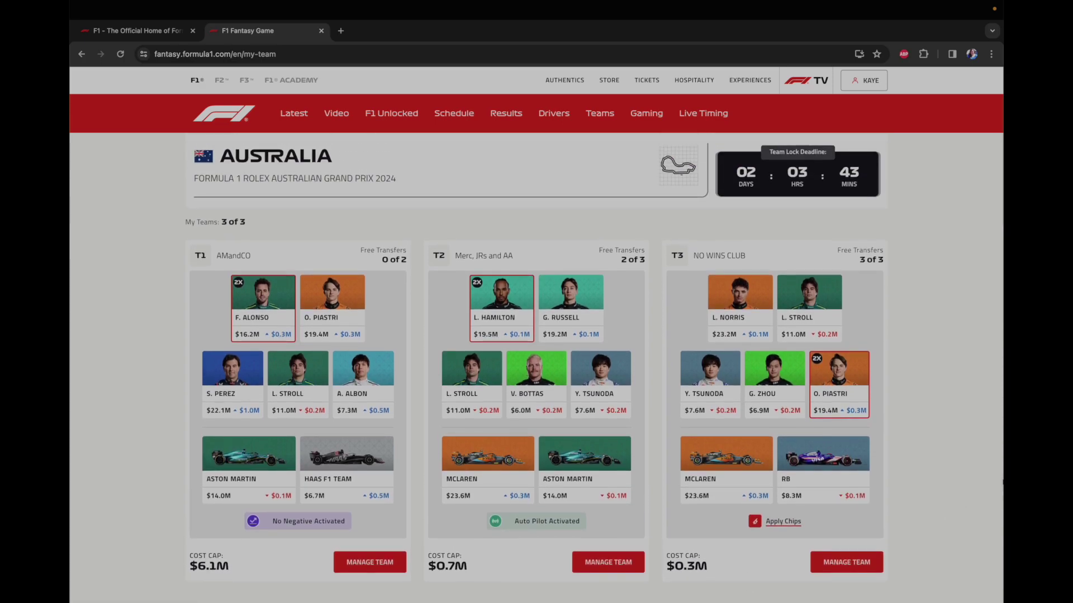
{"action": "scroll", "coordinate": [969, 479], "scroll_direction": "up", "scroll_amount": 3}
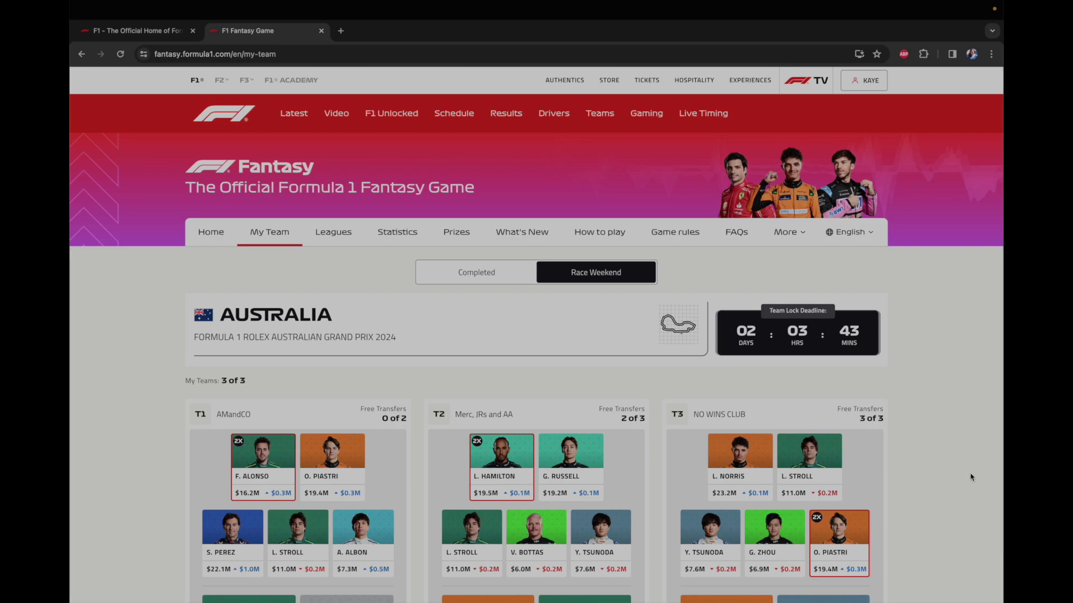
{"action": "scroll", "coordinate": [970, 478], "scroll_direction": "down", "scroll_amount": 2}
{"action": "scroll", "coordinate": [971, 477], "scroll_direction": "up", "scroll_amount": 2}
{"action": "scroll", "coordinate": [885, 392], "scroll_direction": "down", "scroll_amount": 1}
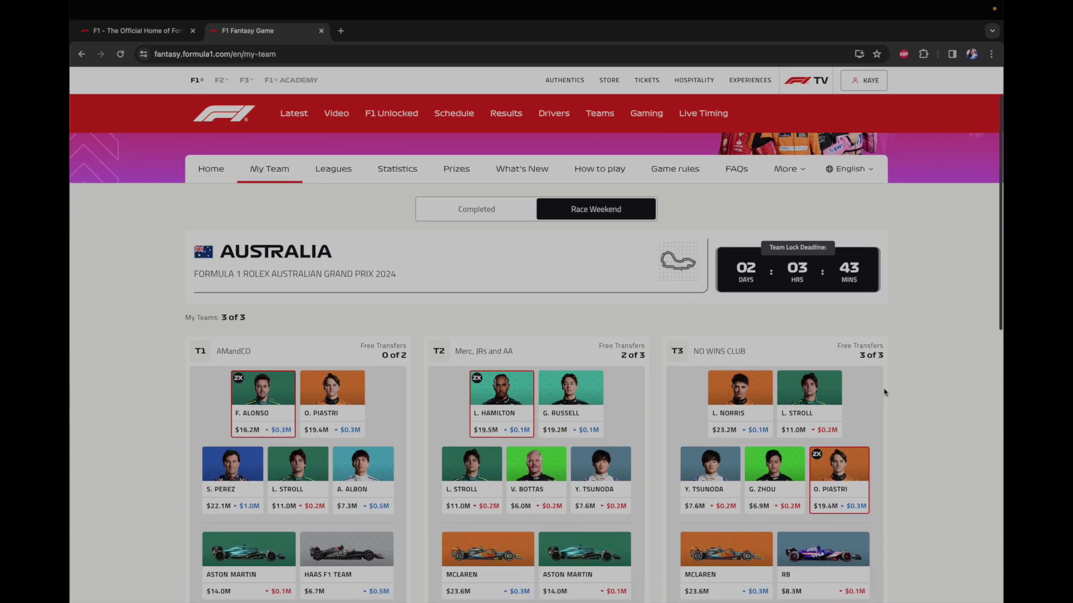
{"action": "scroll", "coordinate": [884, 393], "scroll_direction": "down", "scroll_amount": 1}
{"action": "scroll", "coordinate": [884, 393], "scroll_direction": "down", "scroll_amount": 1}
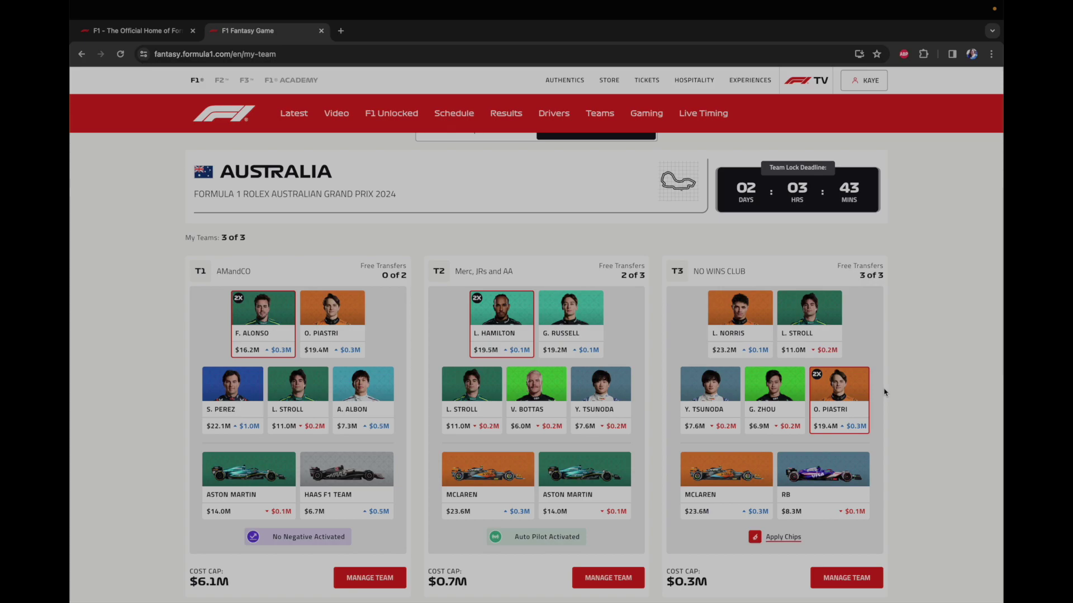
{"action": "scroll", "coordinate": [884, 393], "scroll_direction": "up", "scroll_amount": 3}
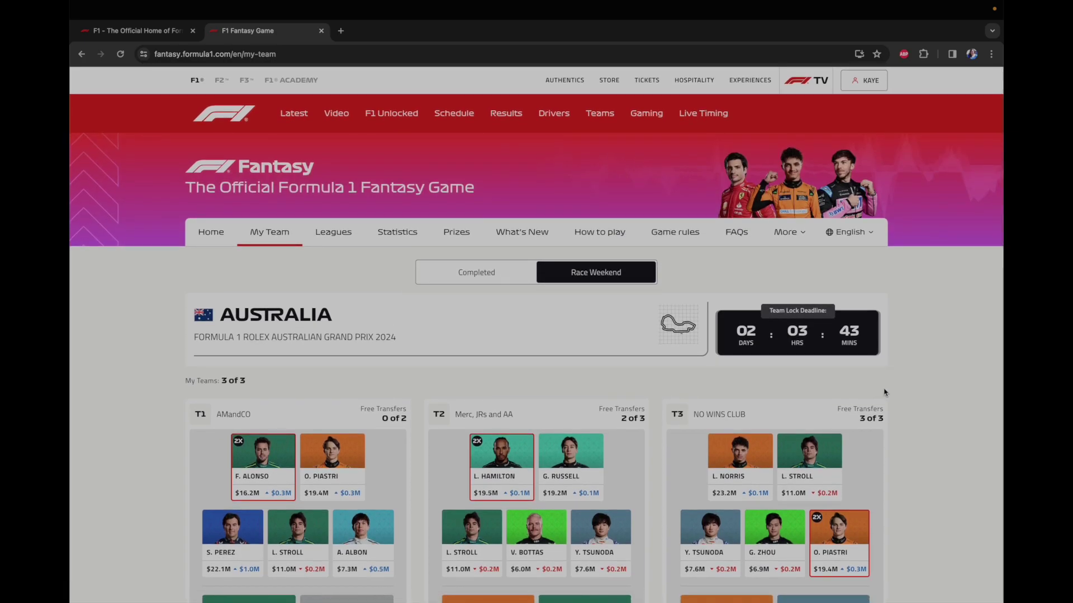